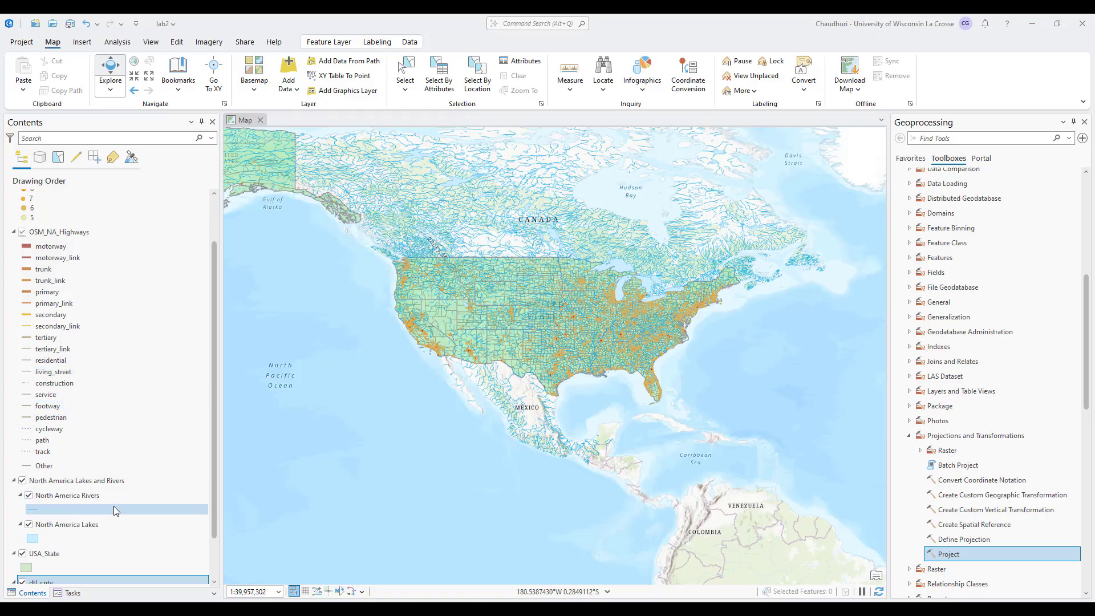
# Open the attribute table of the North America Rivers layer.
pyautogui.scroll(-1, 114, 505)
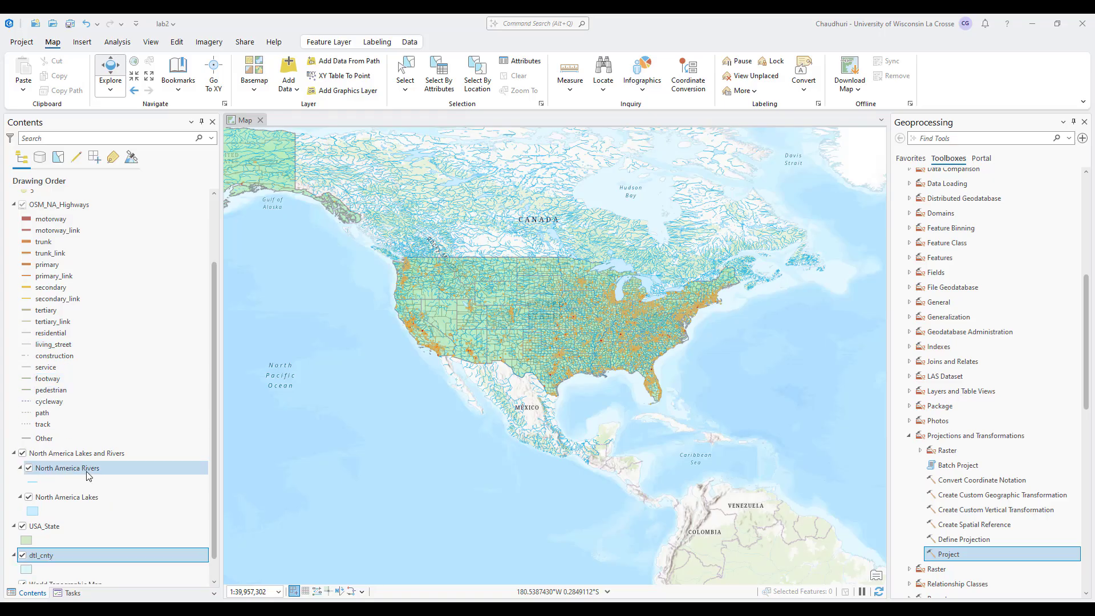
pyautogui.rightClick(88, 473)
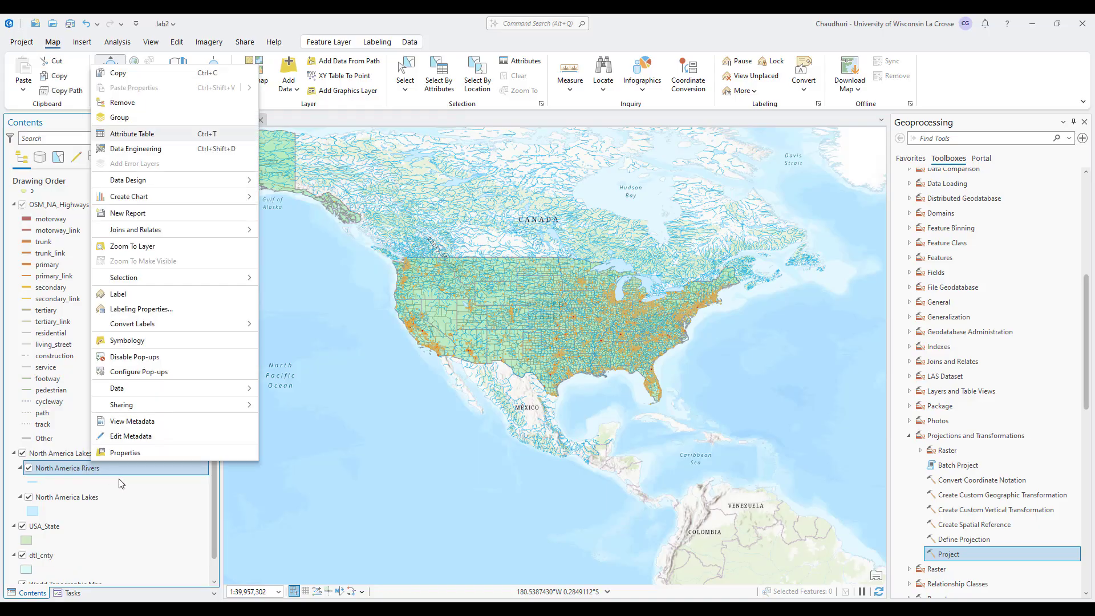
pyautogui.click(155, 135)
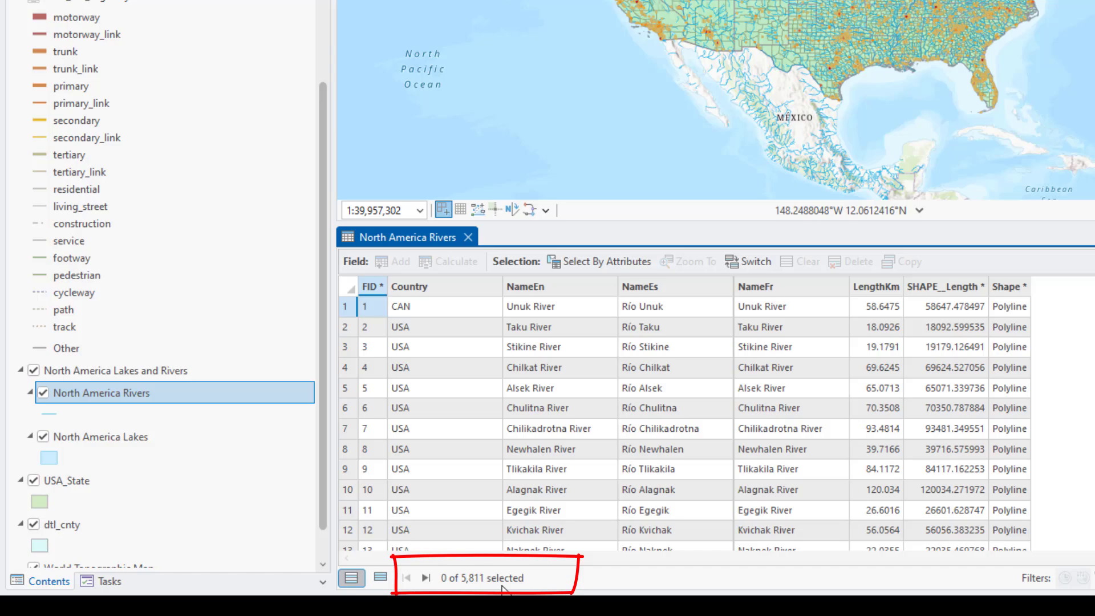
# Turn off the OSM_NA_Highways and USA Major Cities layers so the rivers can be seen across the United States.
pyautogui.scroll(3, 39, 17)
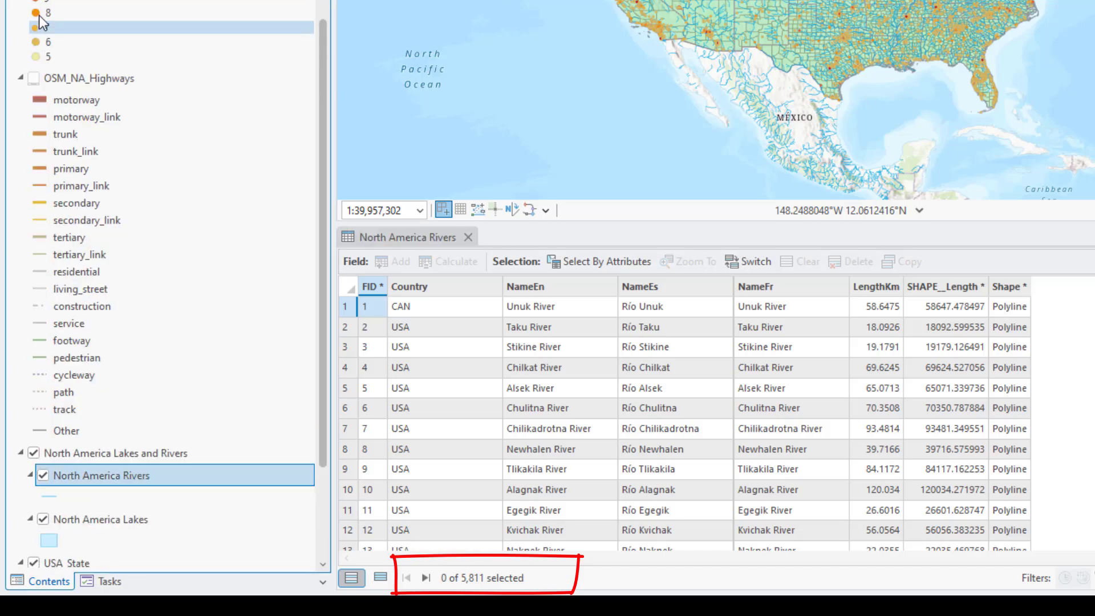
pyautogui.scroll(2, 39, 15)
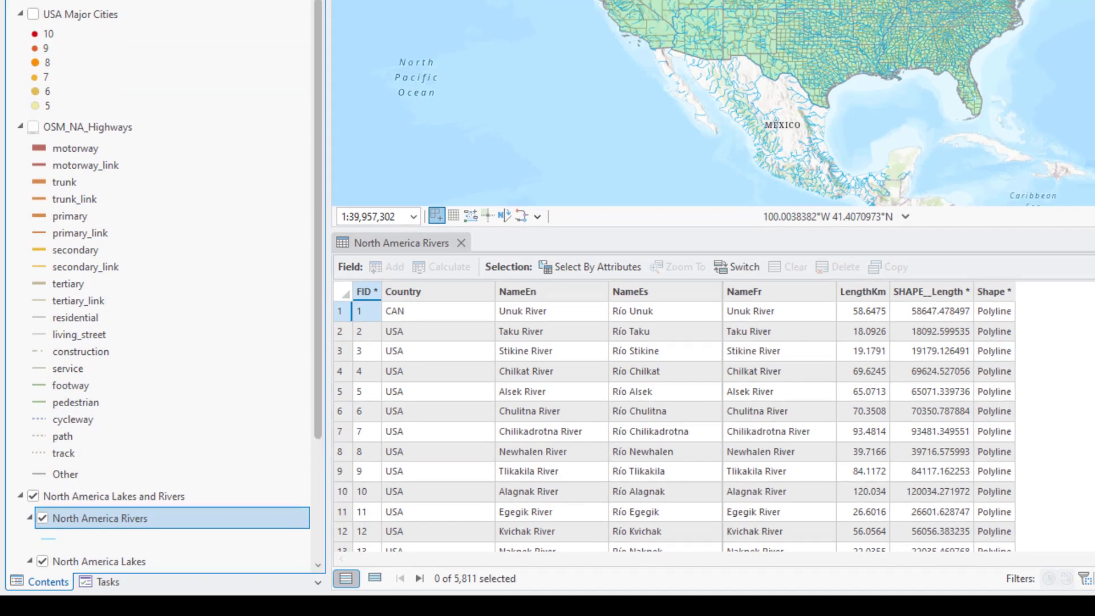
pyautogui.scroll(5, 861, 2)
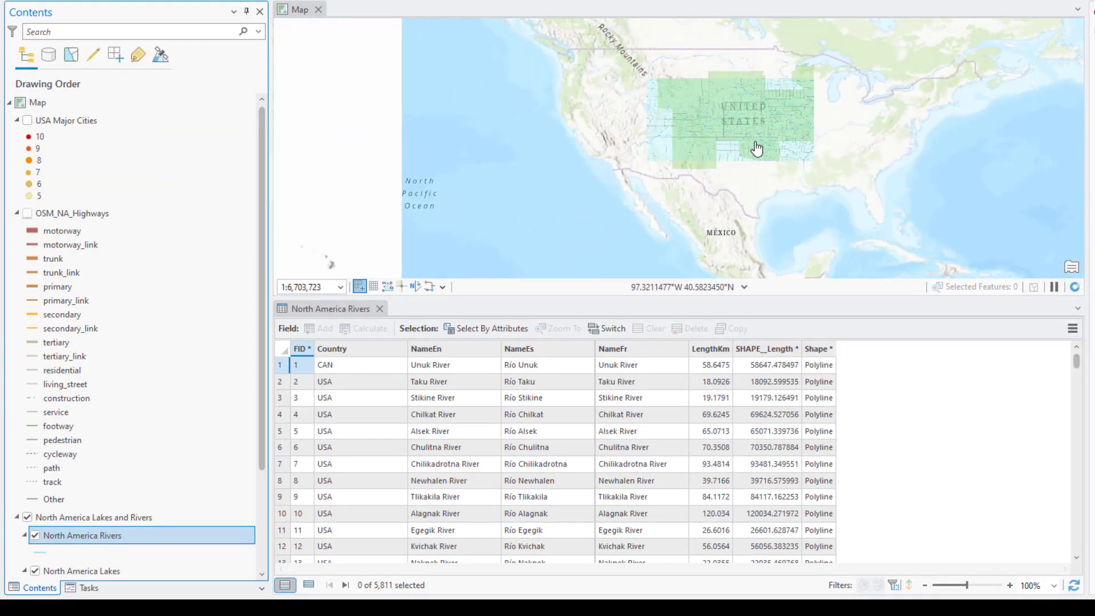
pyautogui.moveTo(732, 115); pyautogui.dragTo(587, 213)
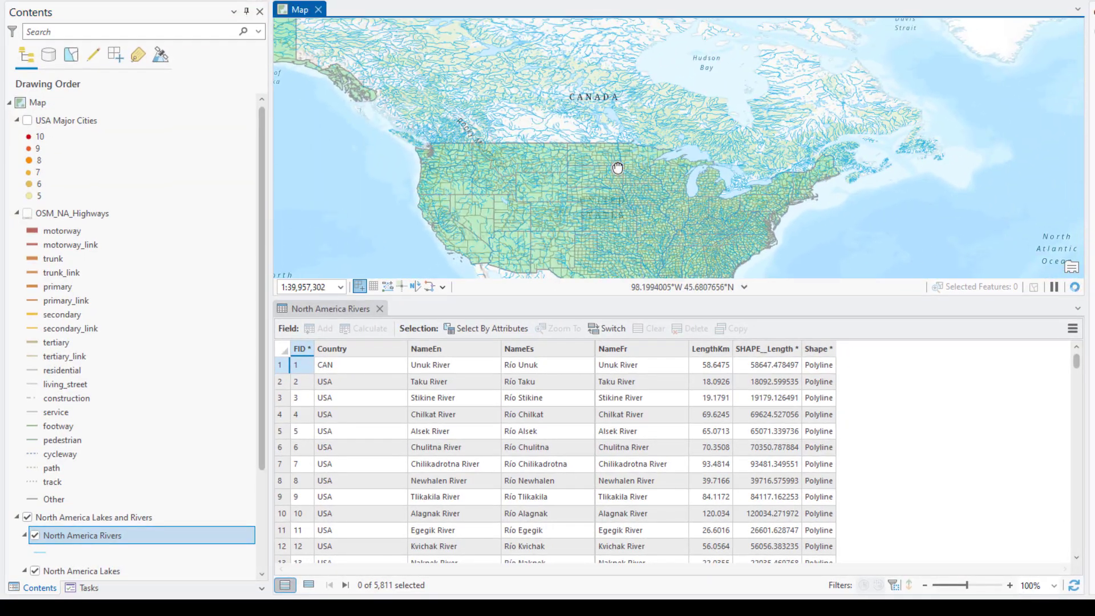
pyautogui.moveTo(618, 168); pyautogui.dragTo(629, 82)
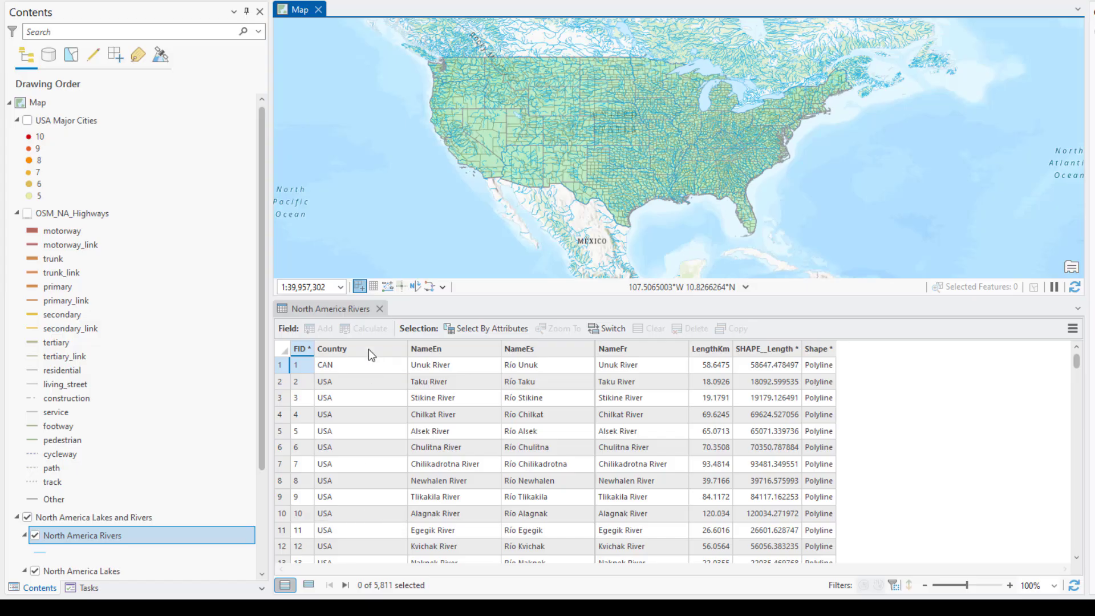
# Select the North America Rivers features by attributes with a new selection where Country is equal to USA.
pyautogui.moveTo(369, 349)
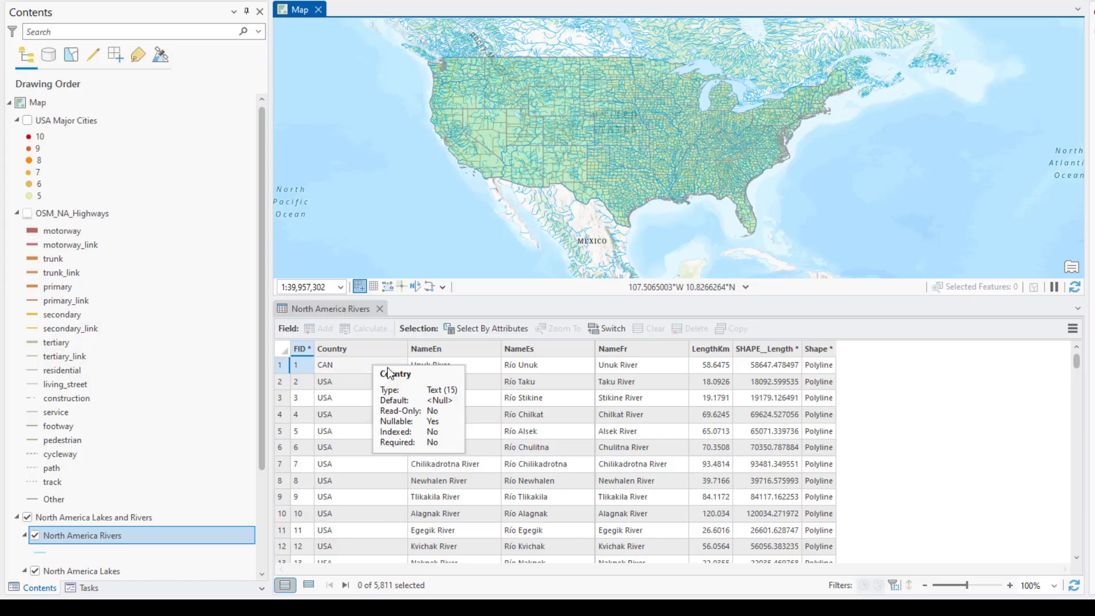
pyautogui.click(483, 330)
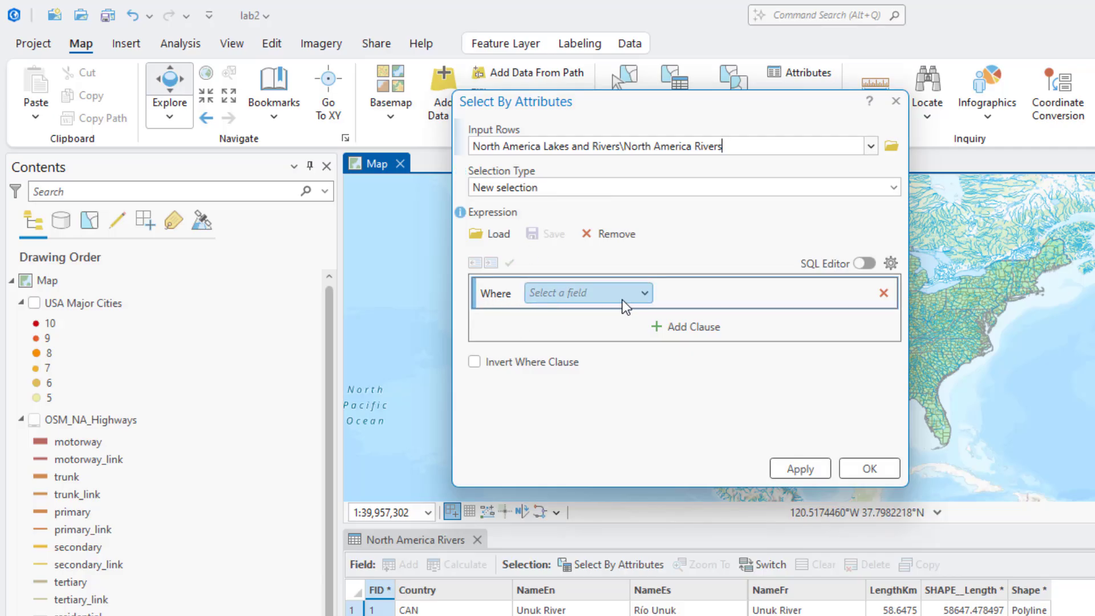
pyautogui.click(645, 296)
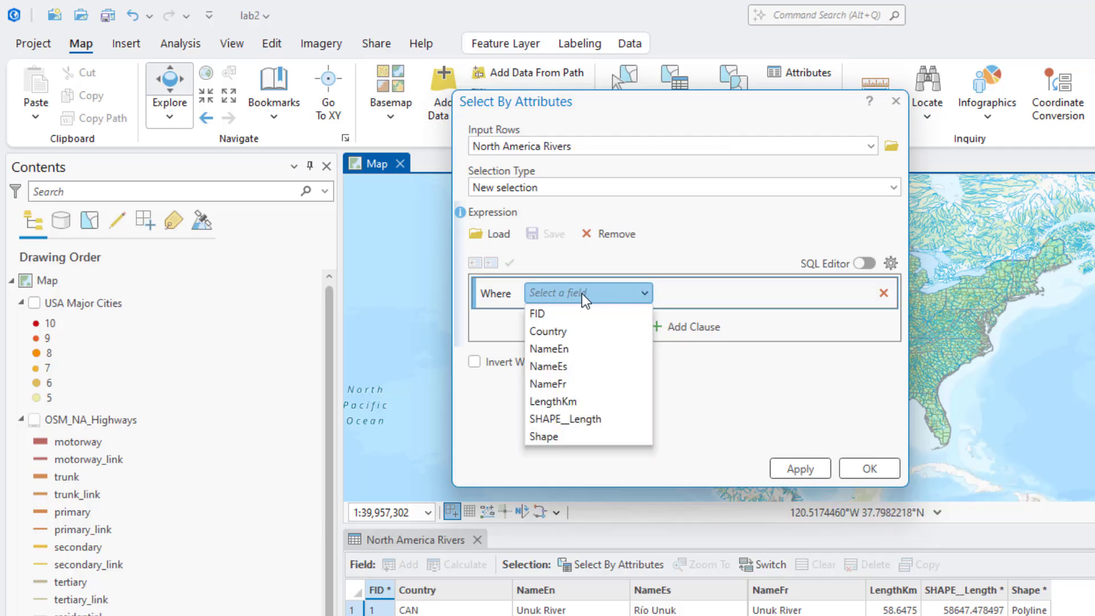
pyautogui.click(569, 334)
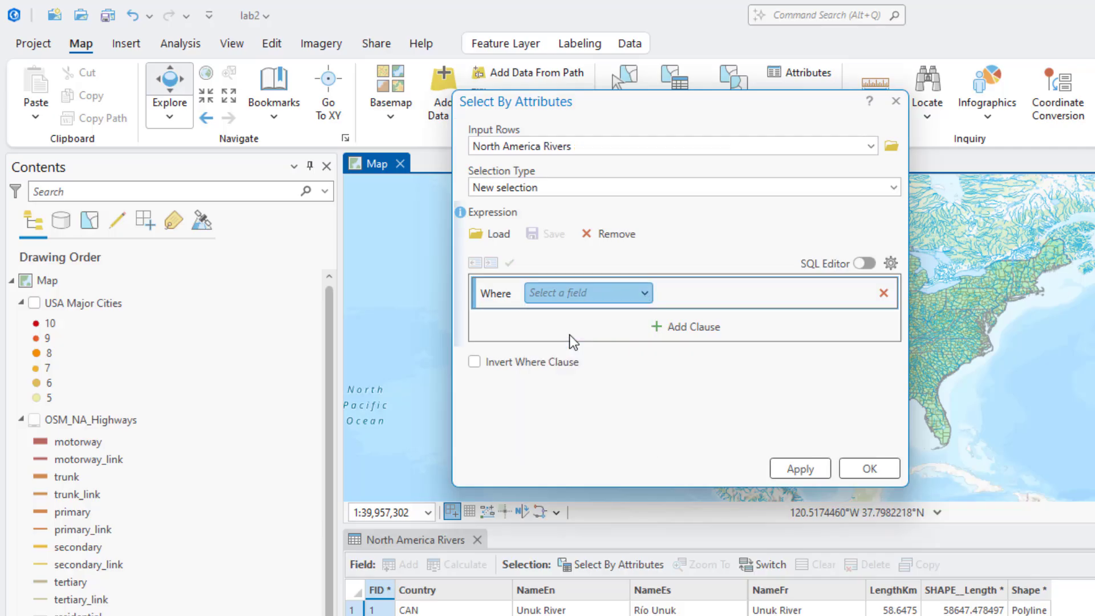
pyautogui.click(863, 294)
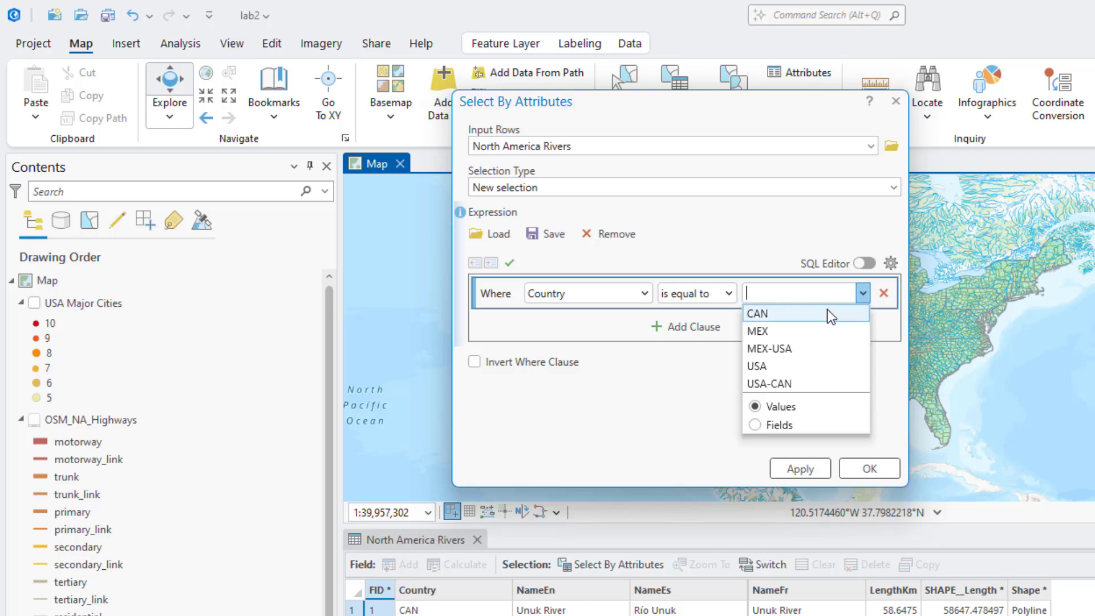
pyautogui.click(786, 365)
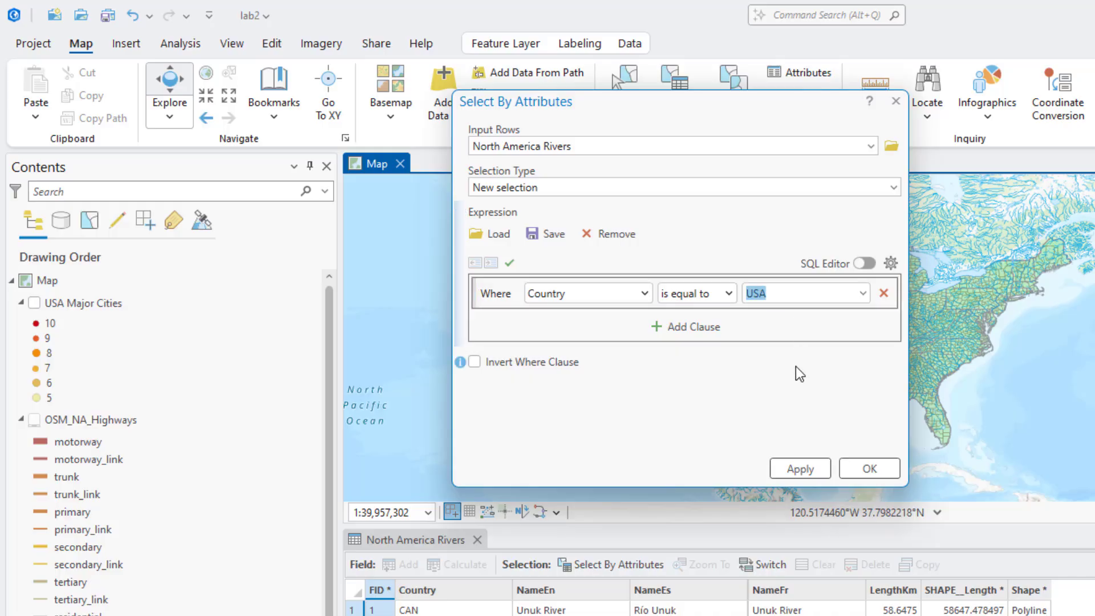
pyautogui.click(801, 469)
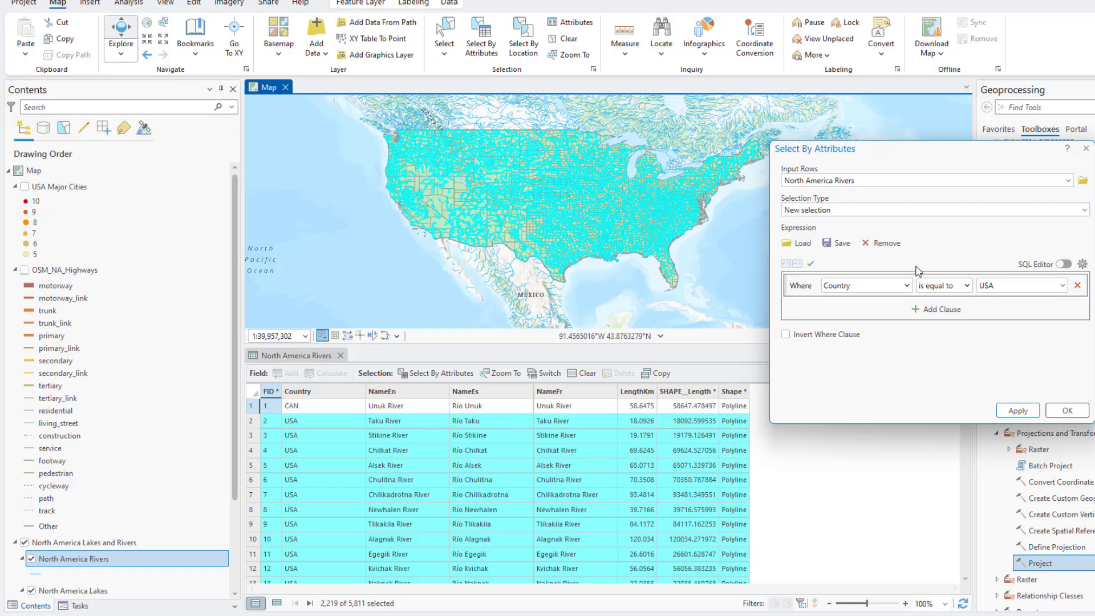
# Examine the selection expression in its SQL form, then return to the clause builder.
pyautogui.moveTo(921, 150); pyautogui.dragTo(784, 104)
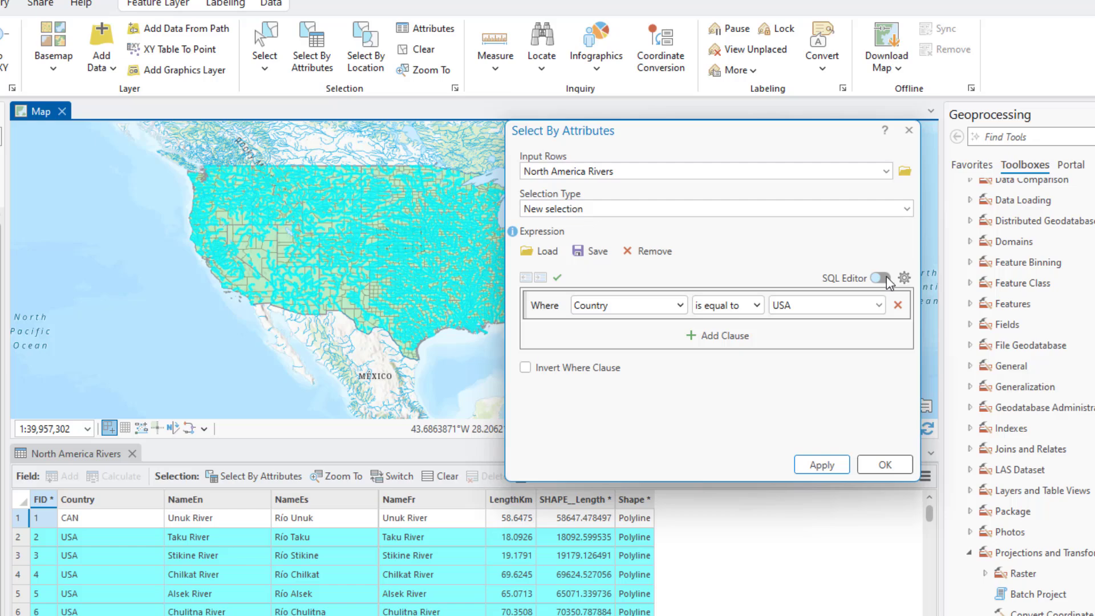
pyautogui.click(881, 279)
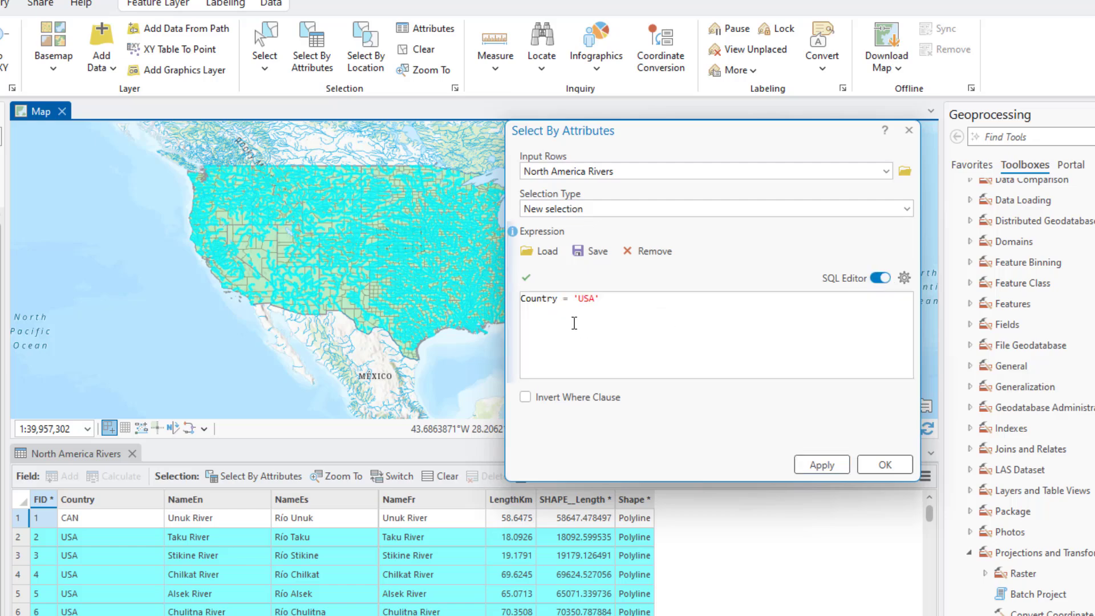
pyautogui.moveTo(616, 296); pyautogui.dragTo(517, 299)
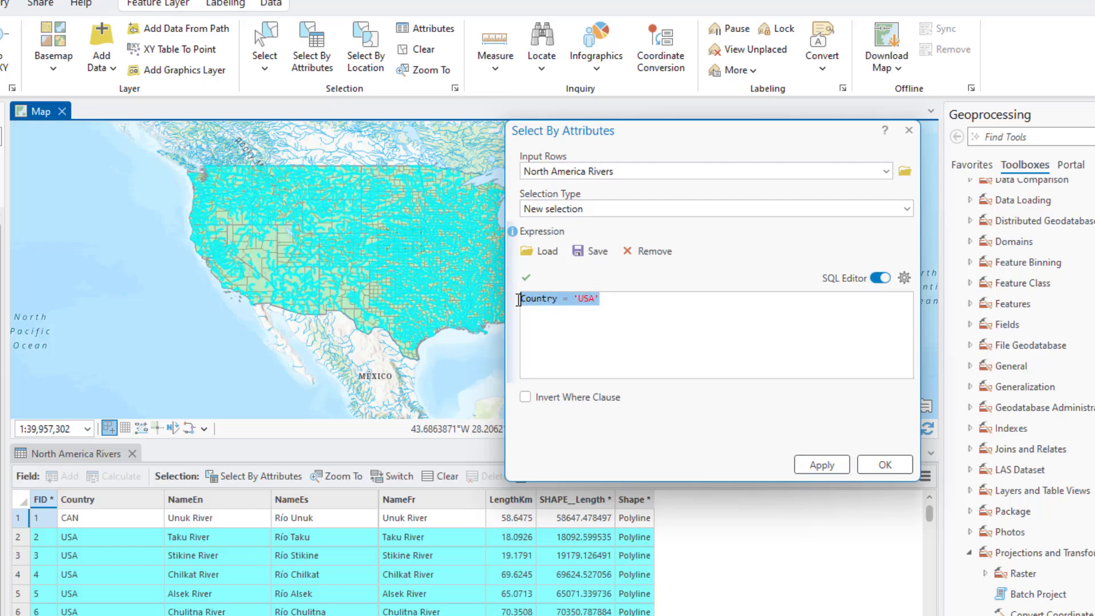
pyautogui.click(557, 328)
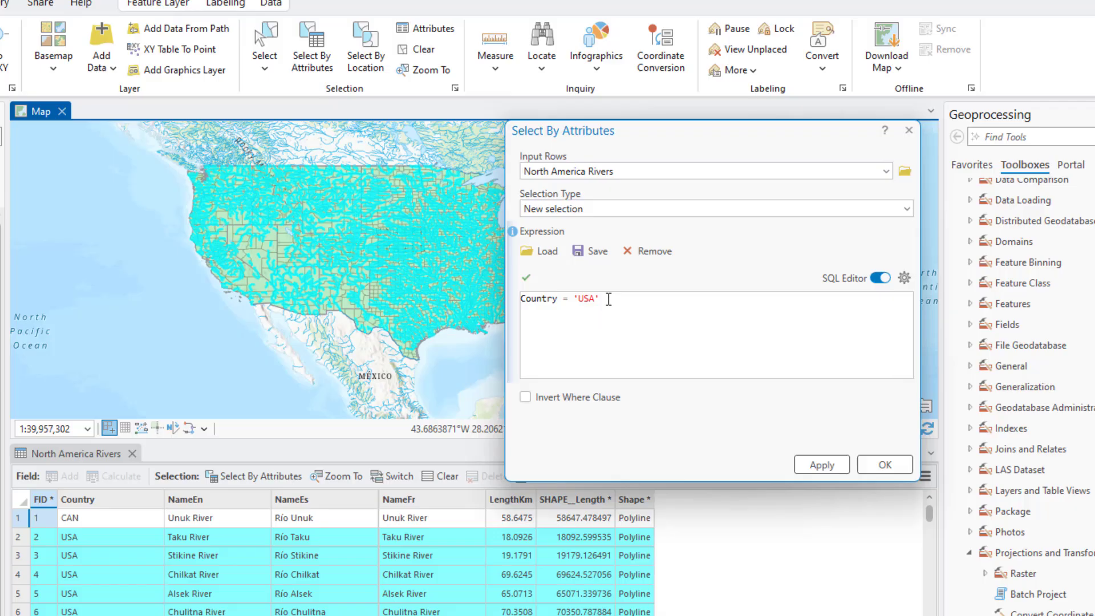
pyautogui.moveTo(606, 298); pyautogui.dragTo(519, 298)
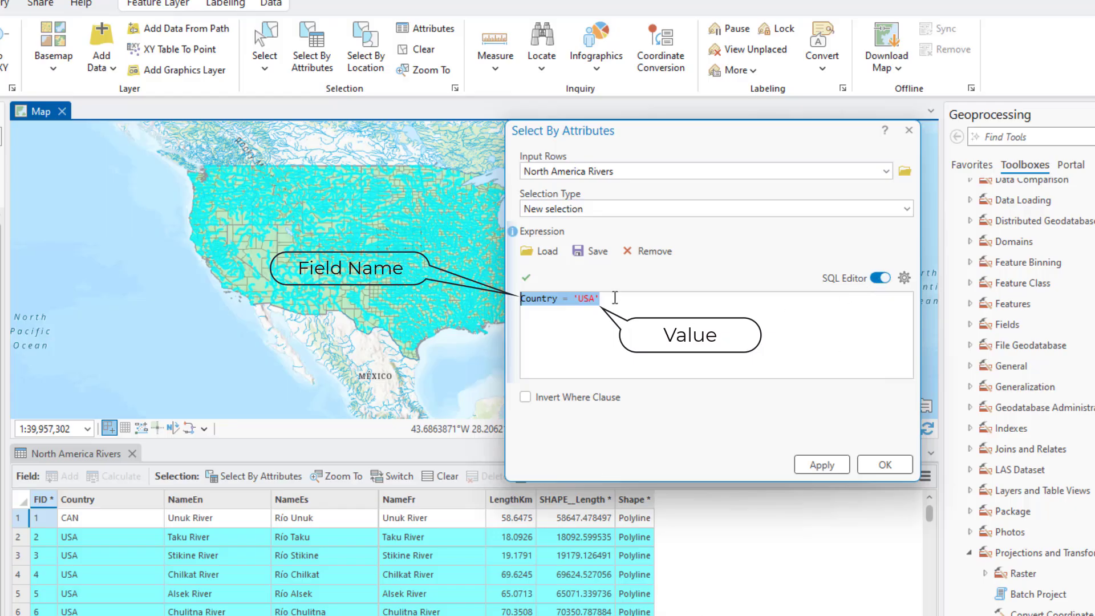
pyautogui.moveTo(615, 298); pyautogui.dragTo(520, 298)
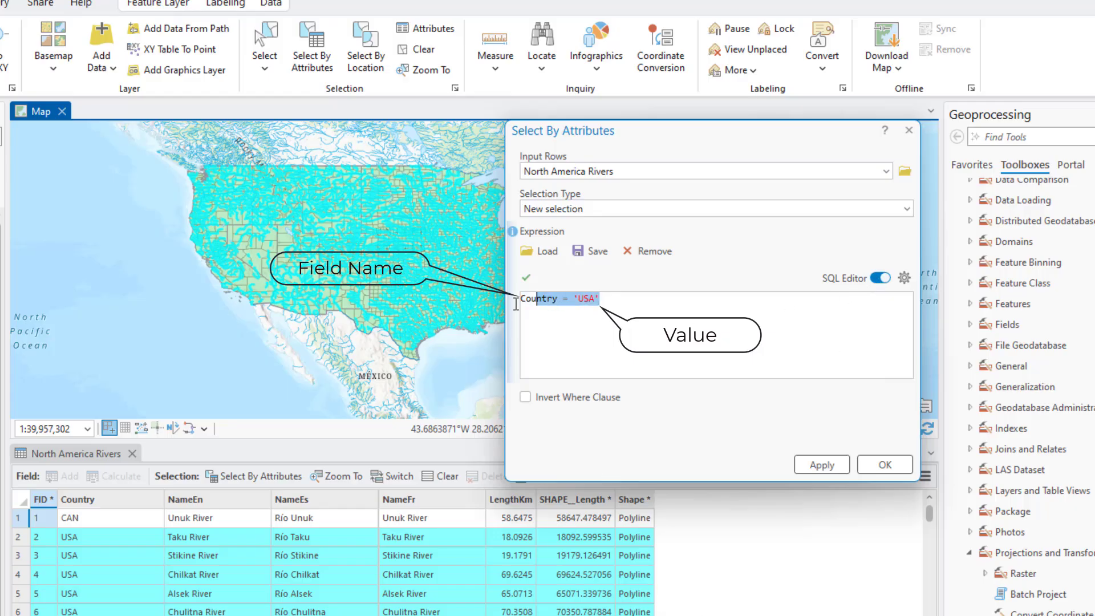
pyautogui.click(880, 278)
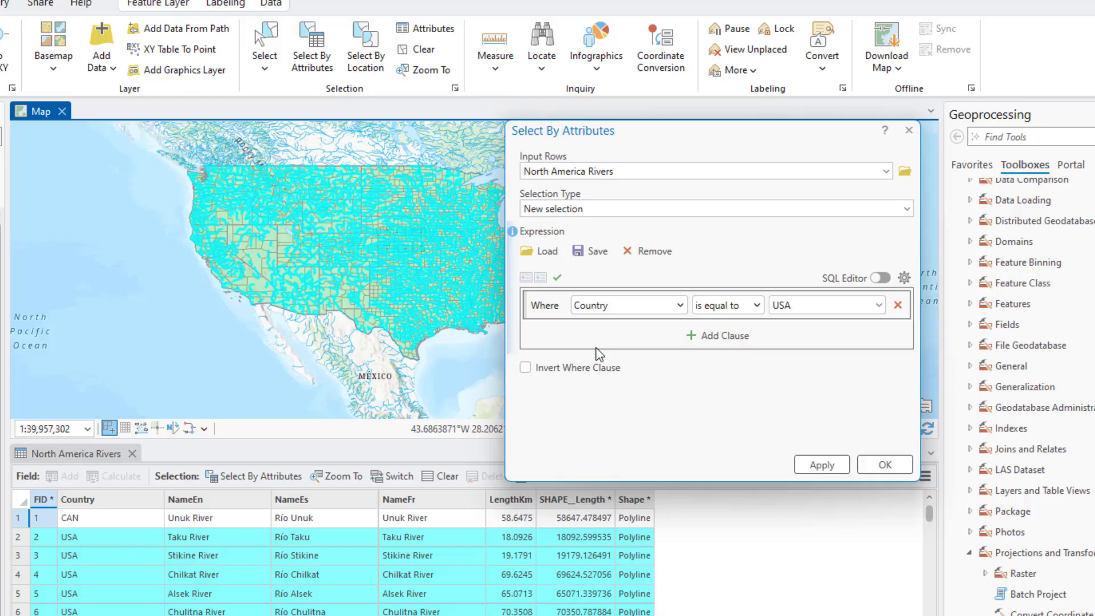
# Add a second selection clause joined with Or, where Country is equal to USA-CAN.
pyautogui.click(716, 338)
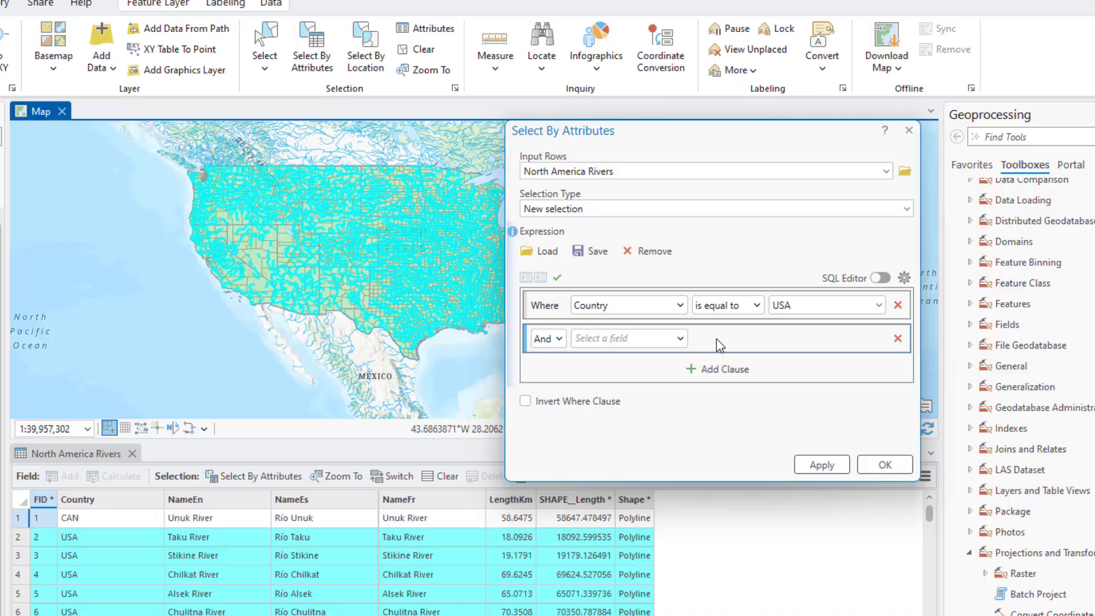
pyautogui.click(556, 342)
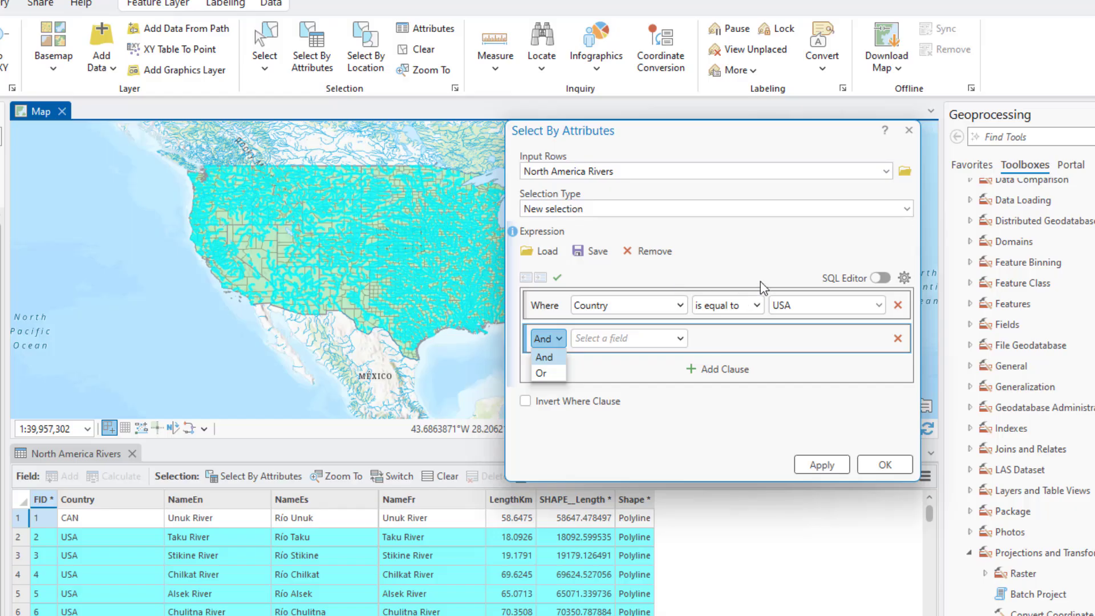
pyautogui.click(827, 306)
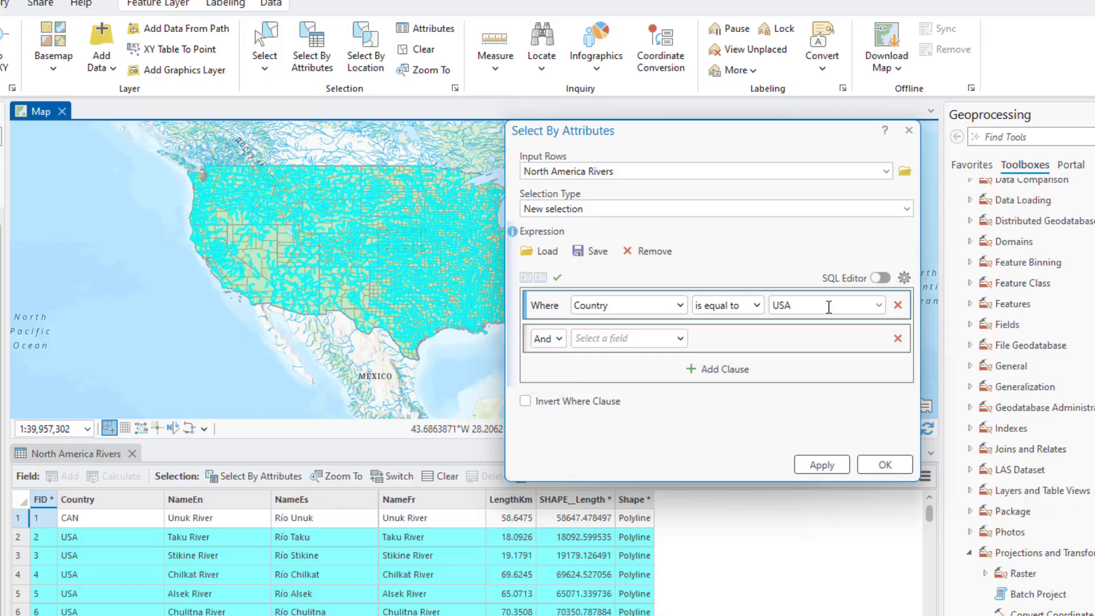
pyautogui.click(561, 342)
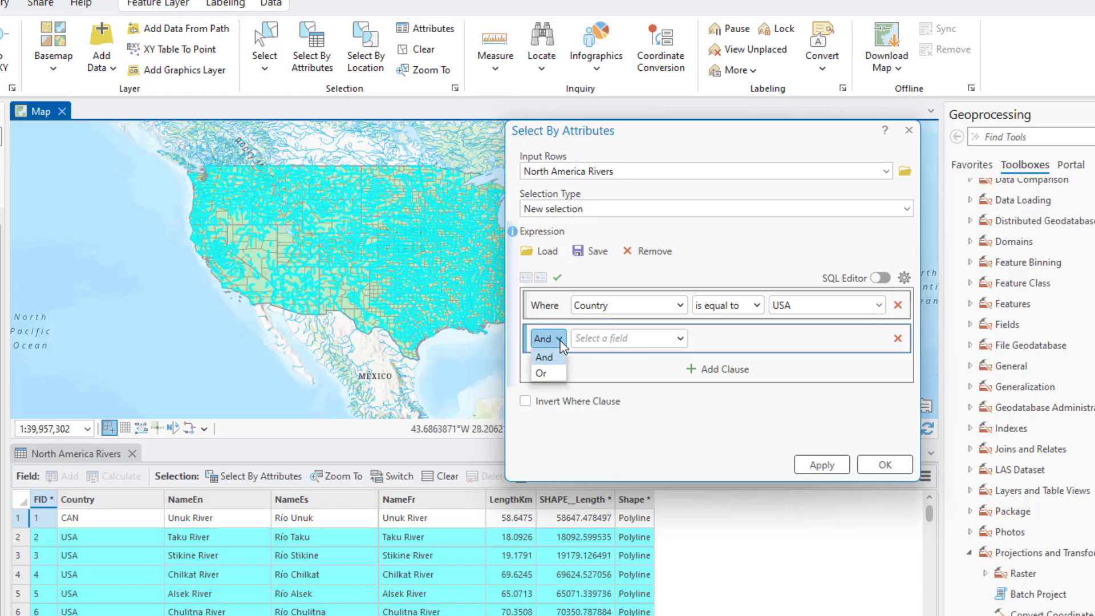
pyautogui.click(552, 376)
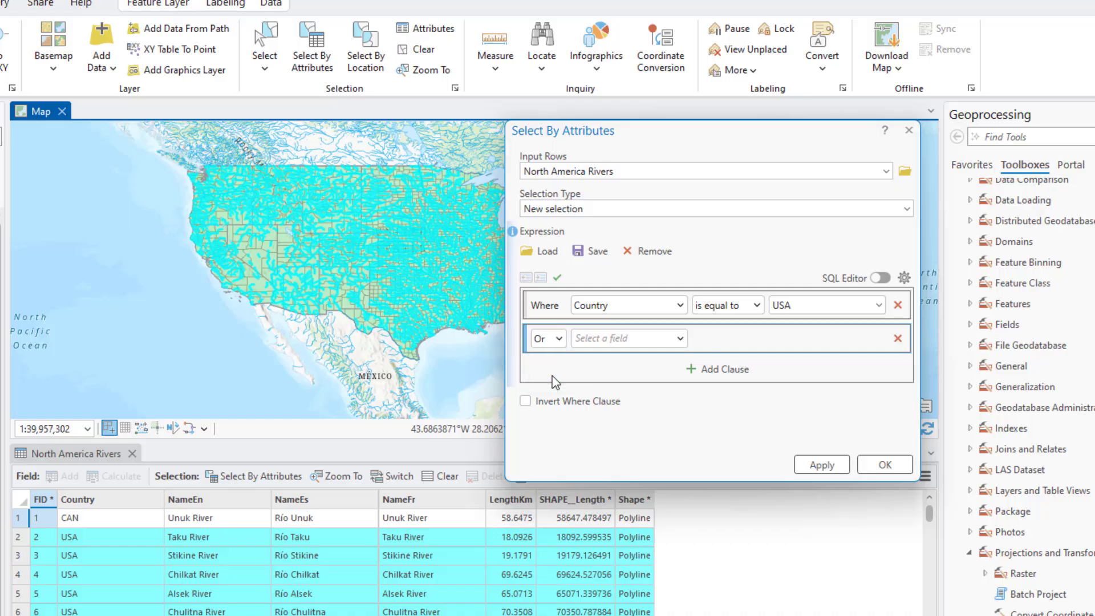
pyautogui.click(668, 342)
pyautogui.click(618, 373)
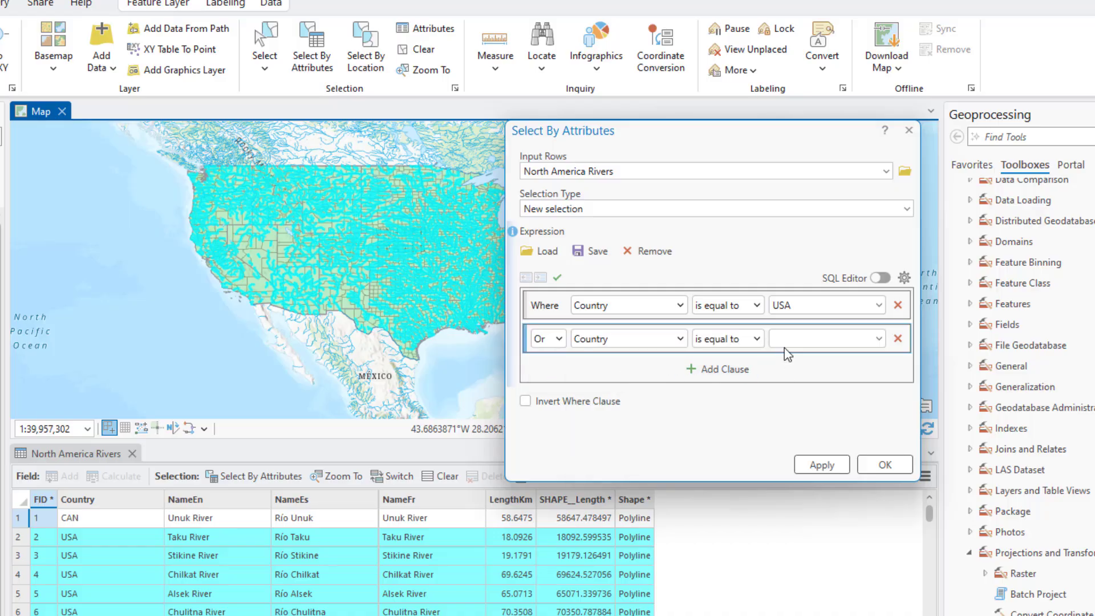
pyautogui.click(879, 338)
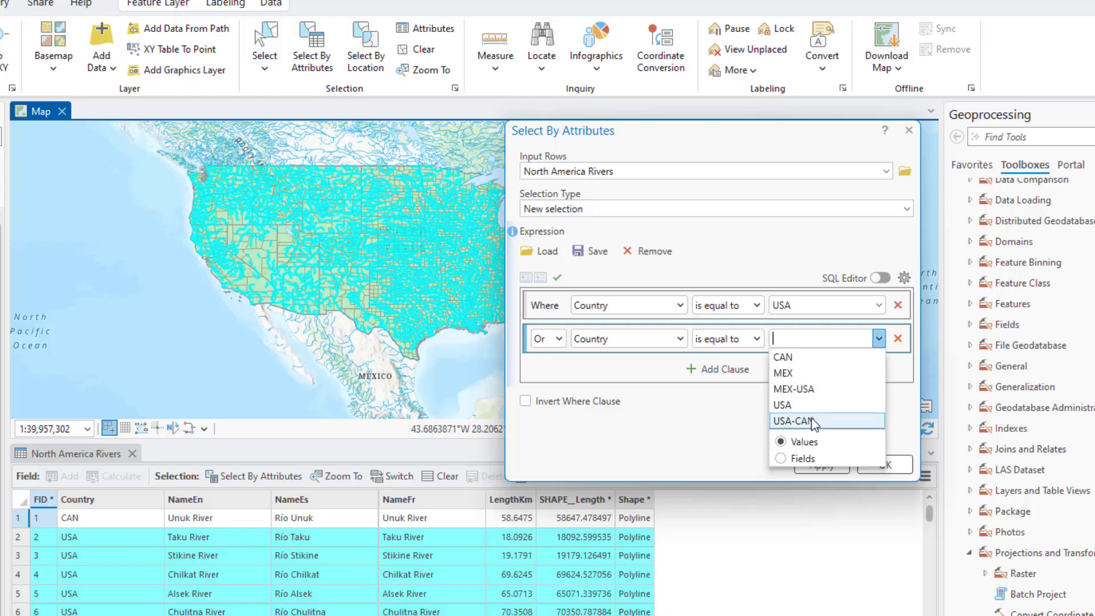
pyautogui.click(848, 420)
# Add a third Or clause where Country is equal to MEX-USA and run the combined river selection.
pyautogui.click(719, 382)
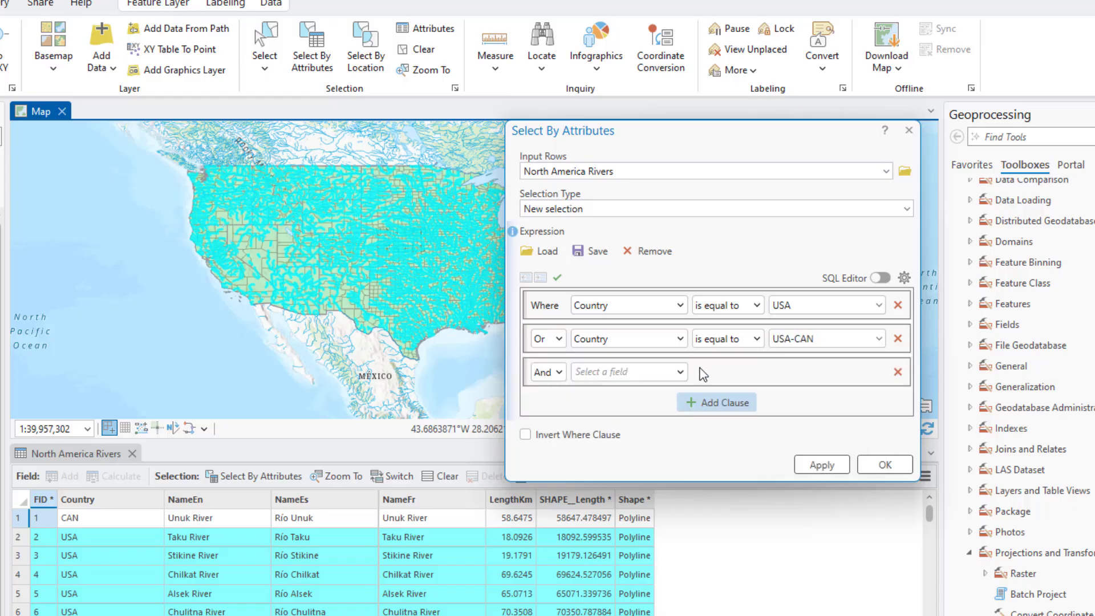
pyautogui.click(546, 371)
pyautogui.click(551, 406)
pyautogui.click(683, 371)
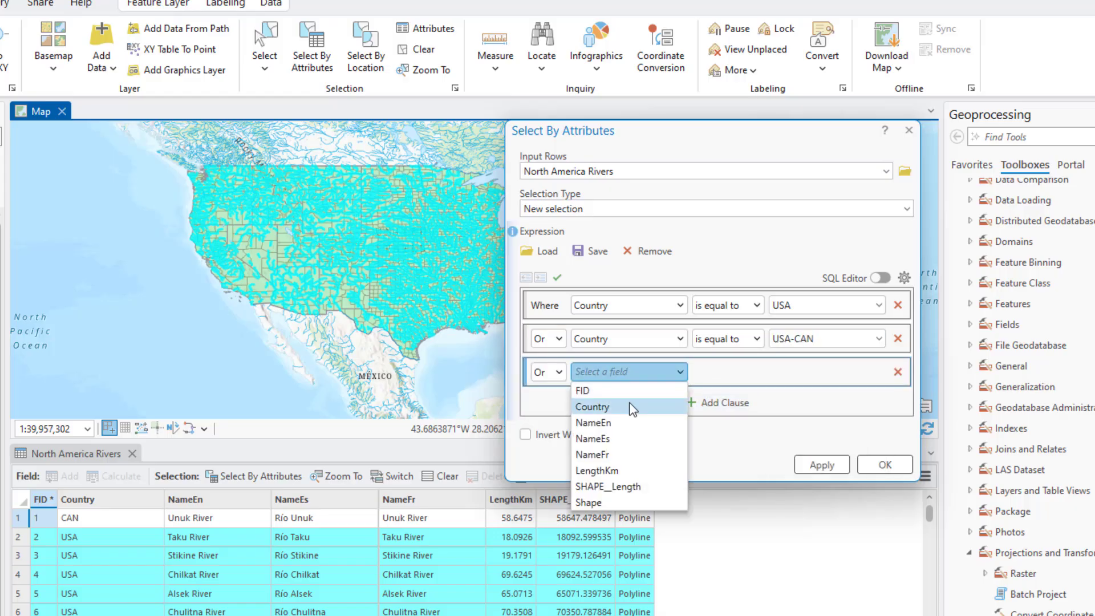
pyautogui.click(631, 408)
pyautogui.click(878, 374)
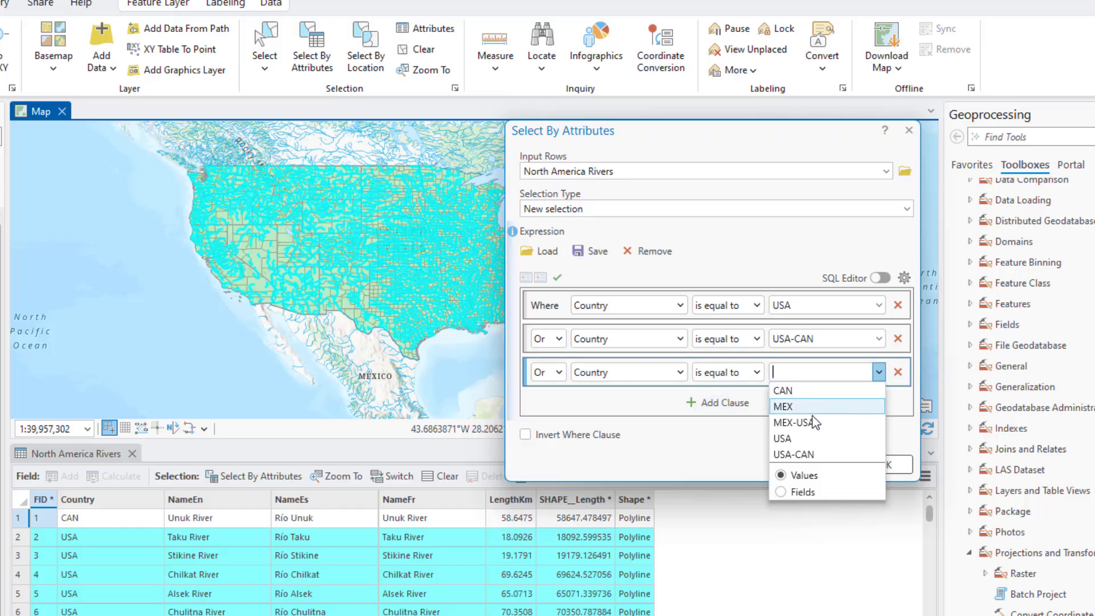
pyautogui.click(798, 420)
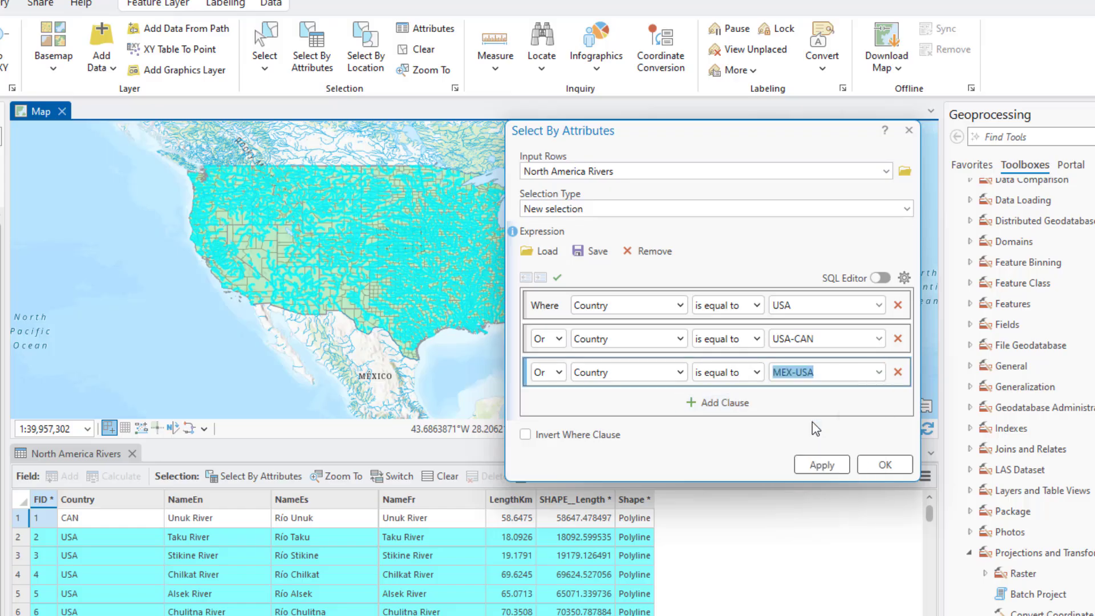
pyautogui.click(829, 464)
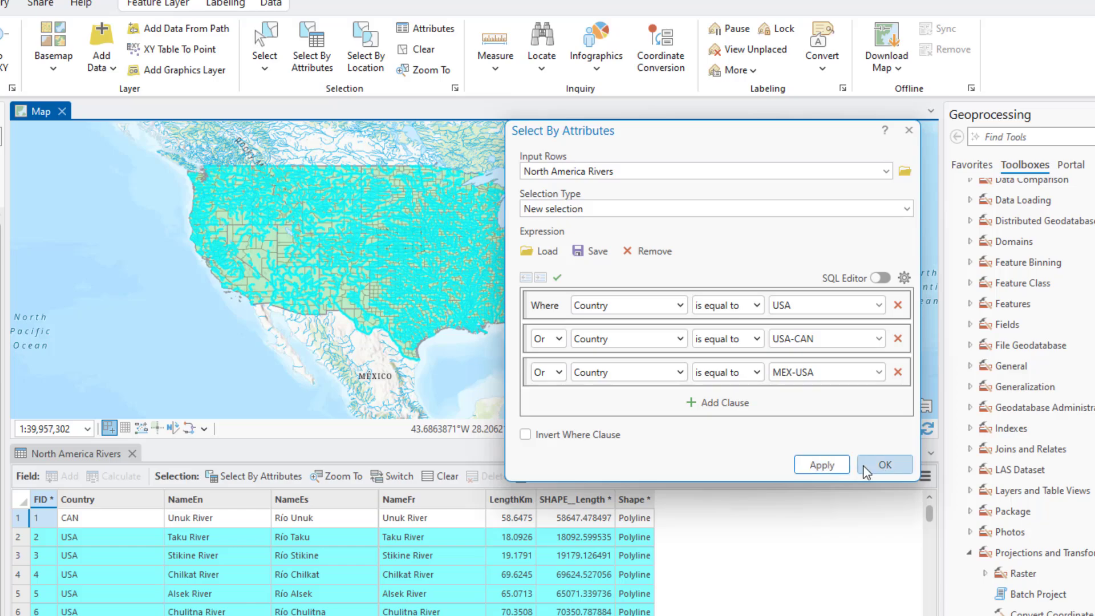
pyautogui.click(866, 472)
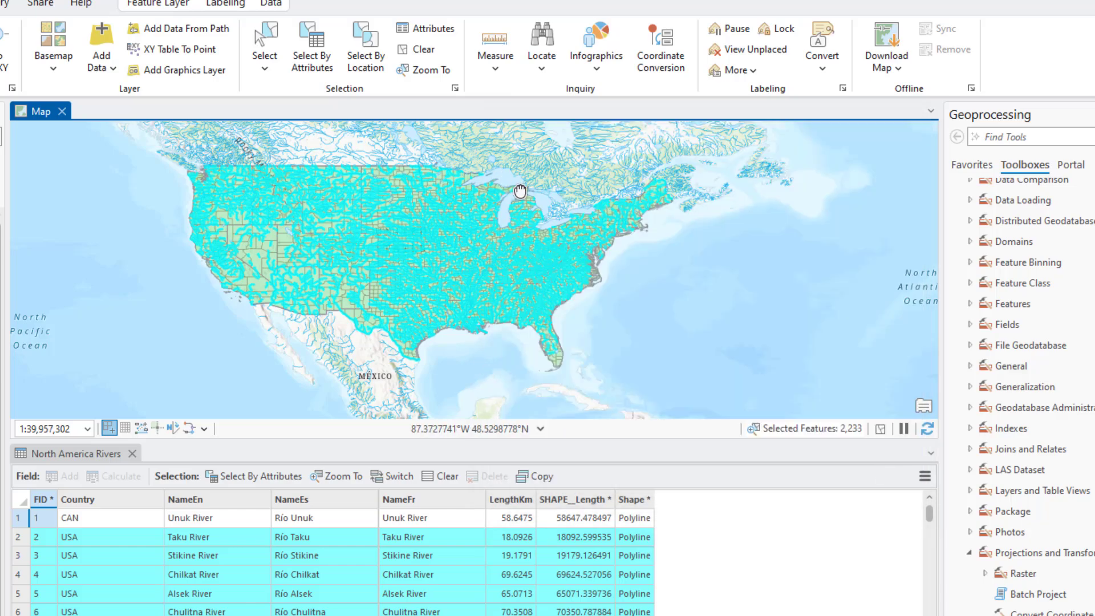
# Examine the selected rivers across Alaska, the Canadian border and the contiguous United States on the map.
pyautogui.moveTo(520, 191); pyautogui.dragTo(709, 302)
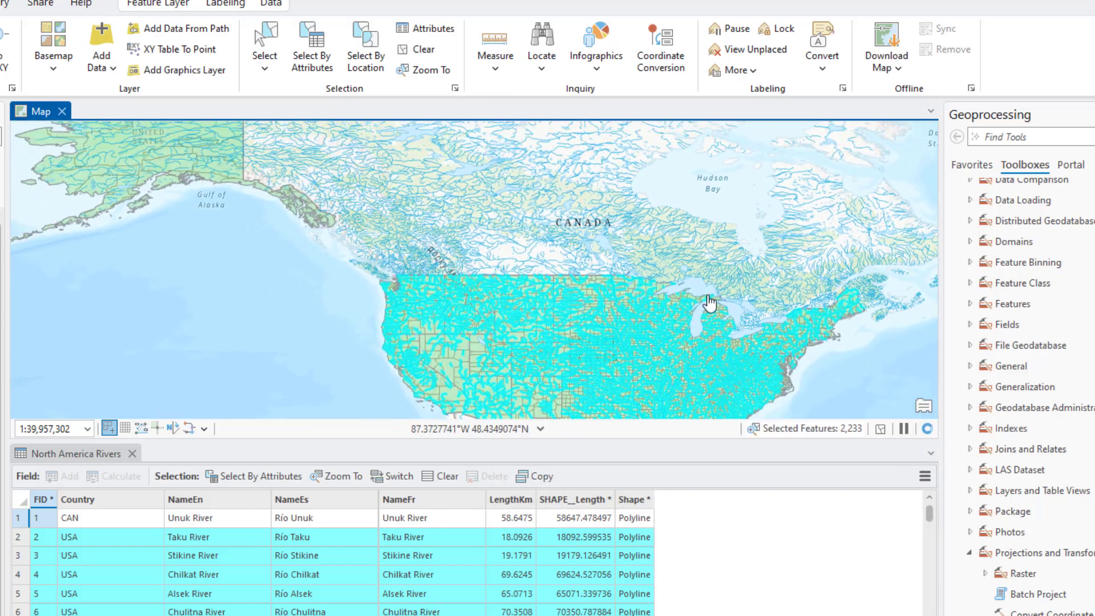
pyautogui.moveTo(299, 145); pyautogui.dragTo(351, 268)
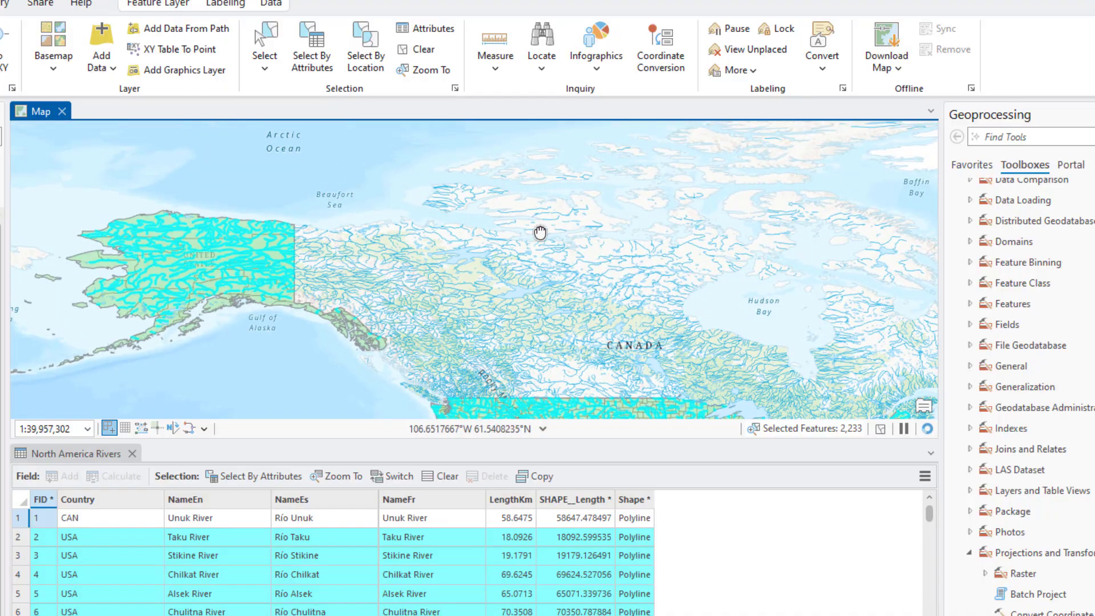
pyautogui.moveTo(540, 232); pyautogui.dragTo(293, 305)
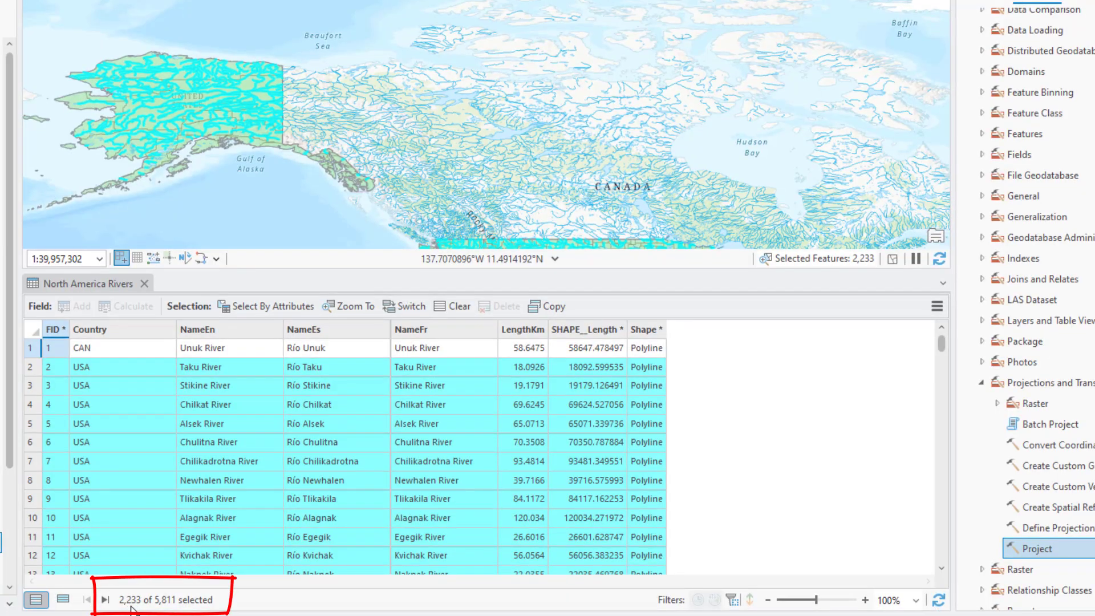
pyautogui.moveTo(542, 147)
pyautogui.mouseDown()
pyautogui.moveTo(531, 3)
pyautogui.moveTo(504, 0)
pyautogui.moveTo(664, 251)
pyautogui.mouseUp()
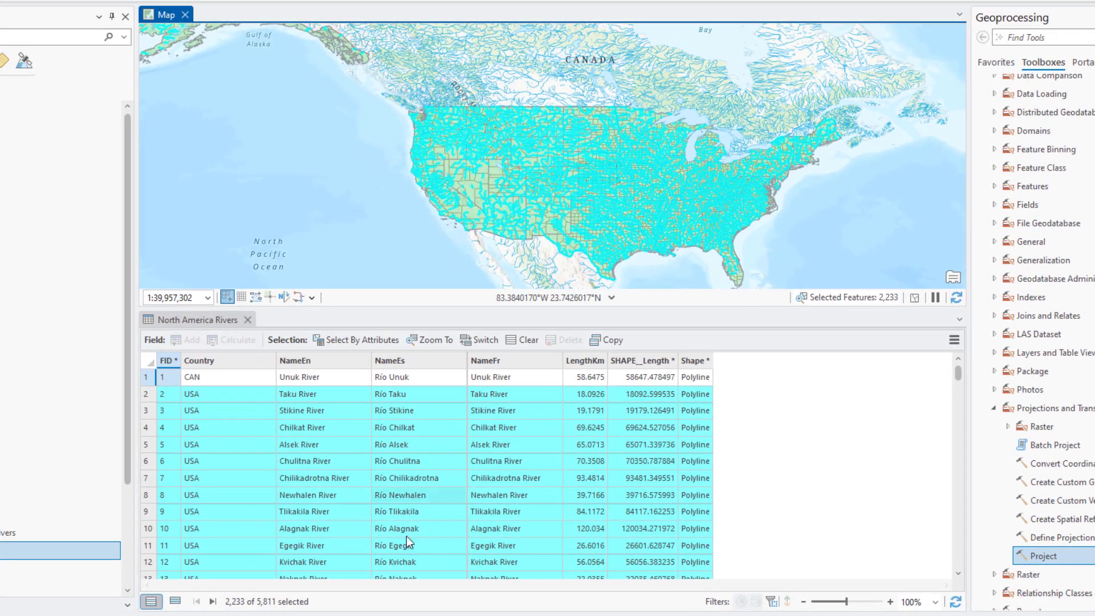
# Review the three-clause North America Rivers query in its SQL form, including both Or conditions, and run it again.
pyautogui.click(365, 341)
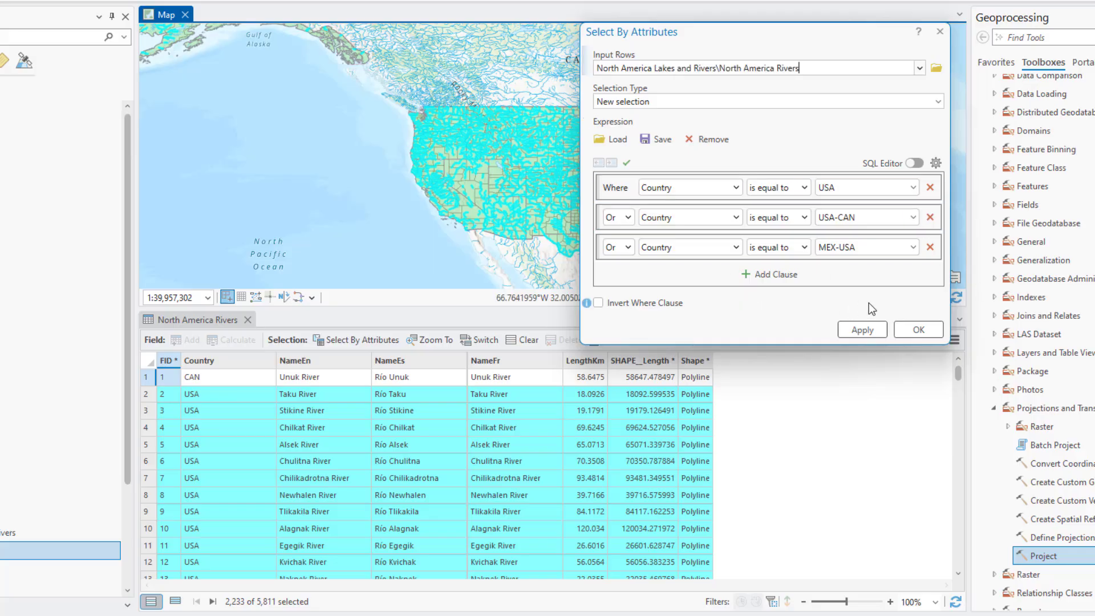
pyautogui.click(920, 163)
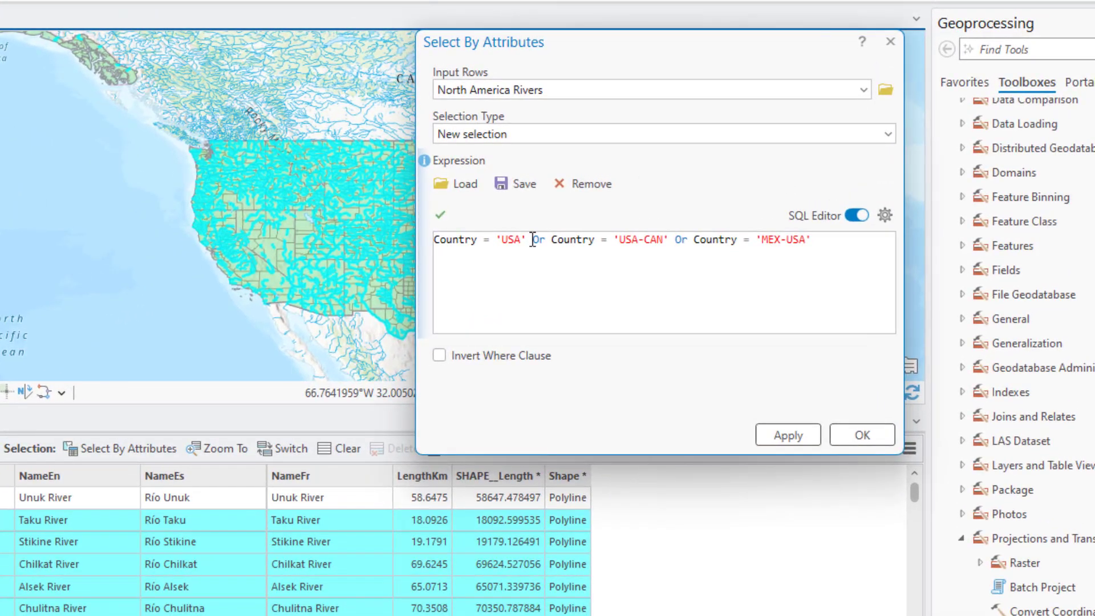
pyautogui.moveTo(533, 239); pyautogui.dragTo(865, 313)
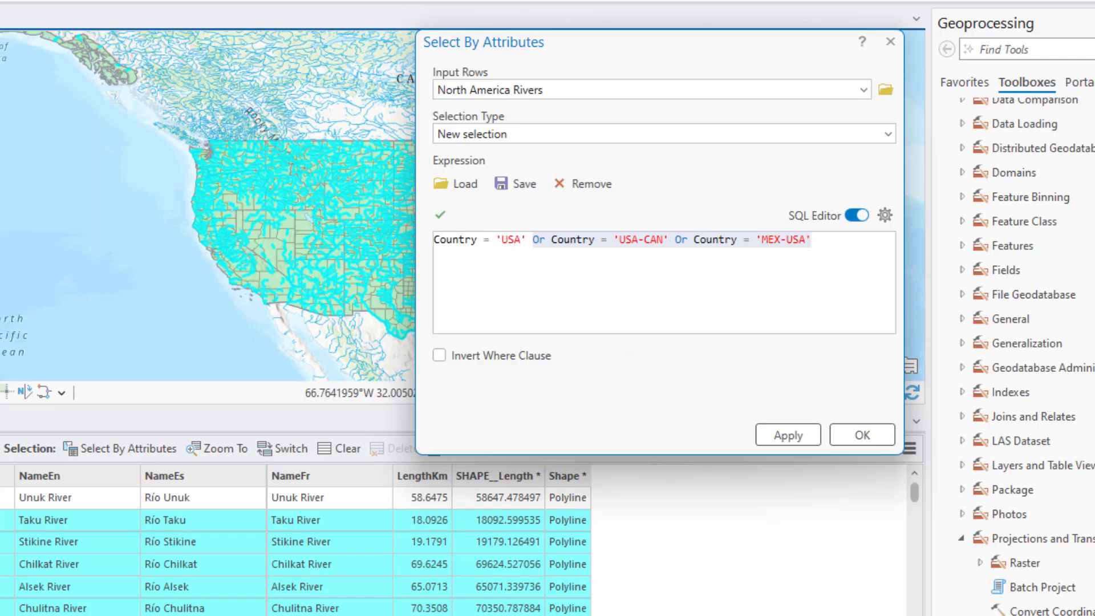
pyautogui.click(861, 435)
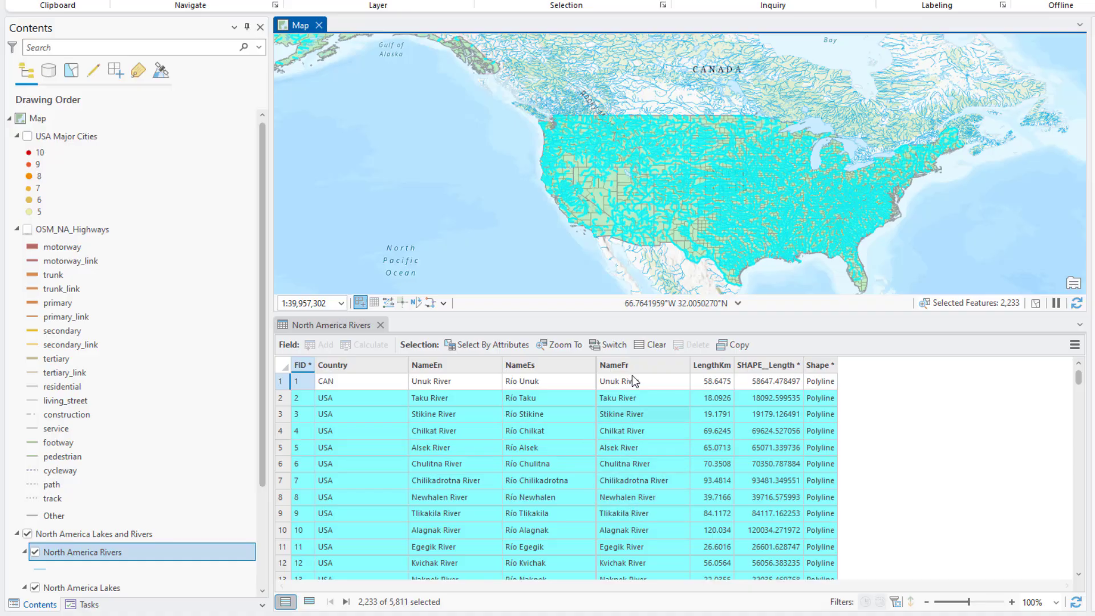
# Clear the river selection, close the rivers table and hide the North America Lakes and Rivers group.
pyautogui.click(645, 346)
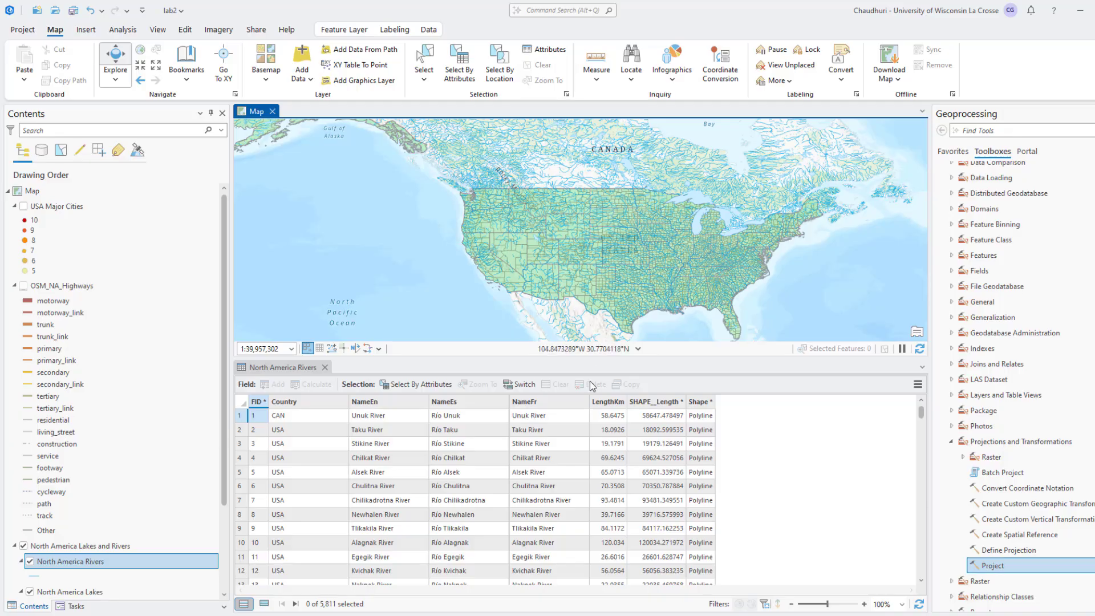
pyautogui.click(324, 367)
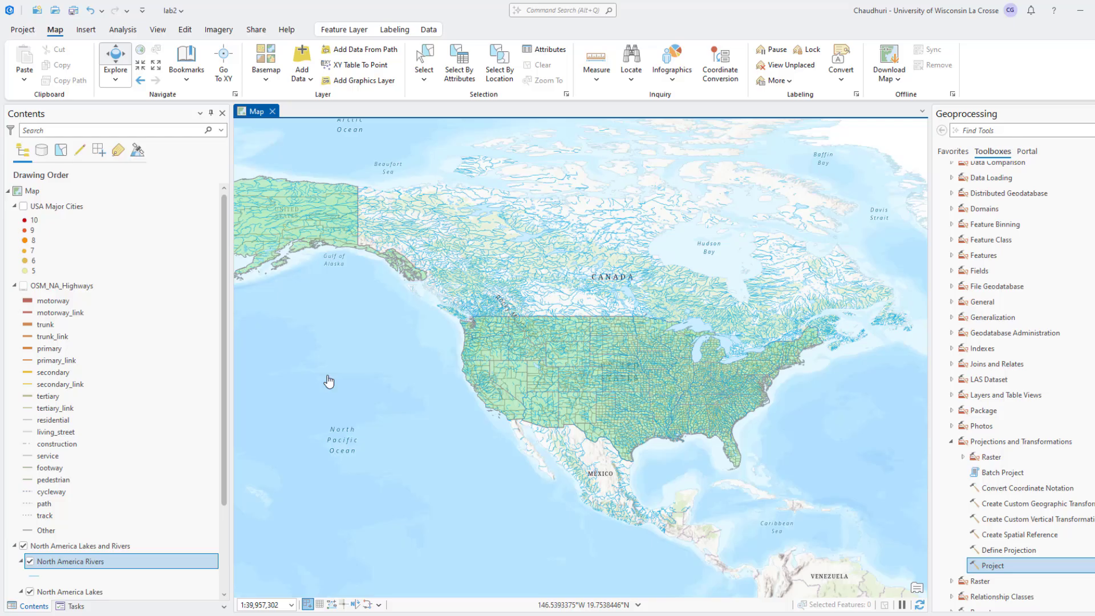
pyautogui.click(23, 546)
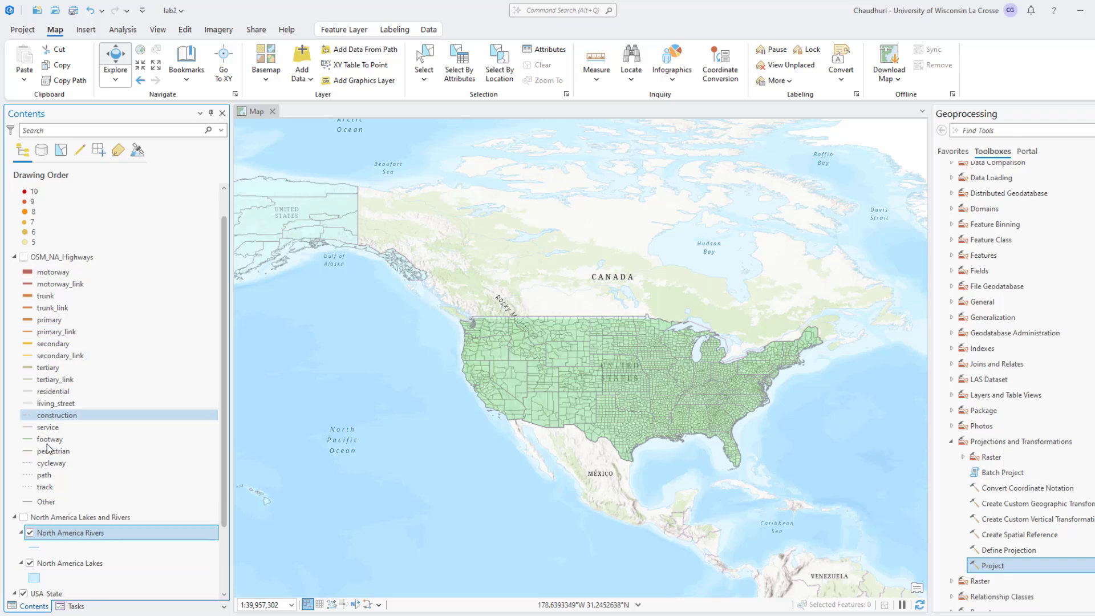
# Open the attribute table of the dtl_cnty layer.
pyautogui.scroll(-3, 59, 522)
pyautogui.rightClick(82, 545)
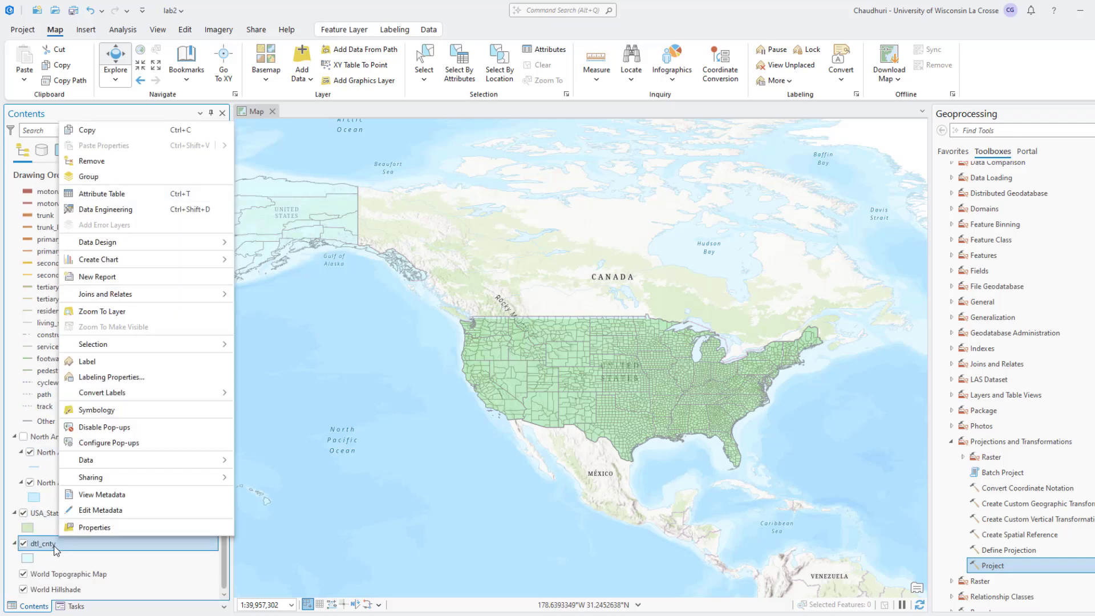
pyautogui.click(129, 194)
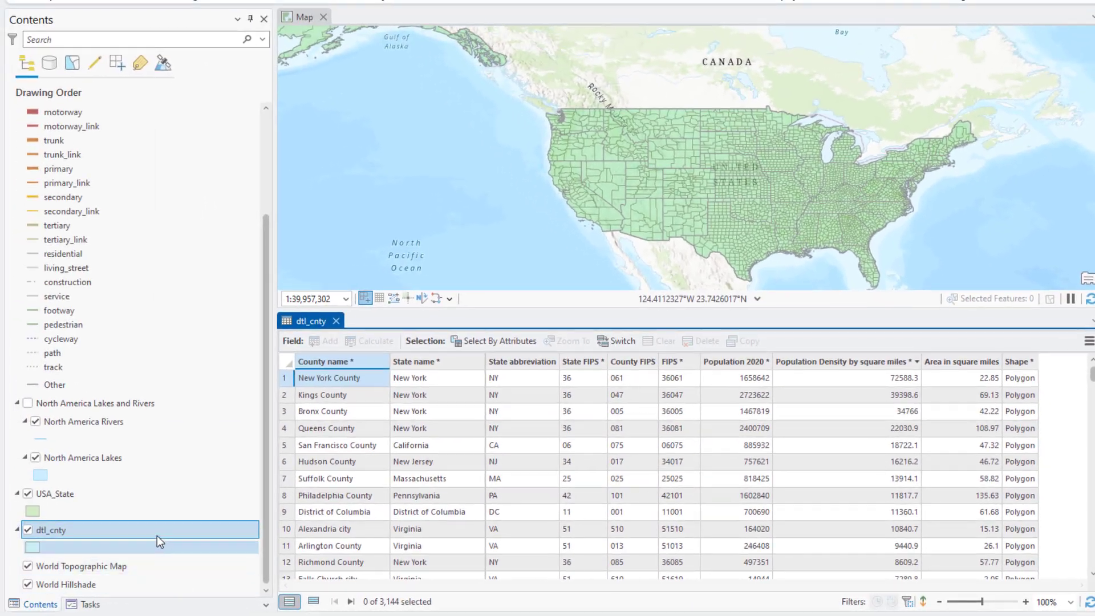
# View the metadata of the dtl_cnty layer and close it to return to the county table.
pyautogui.rightClick(155, 531)
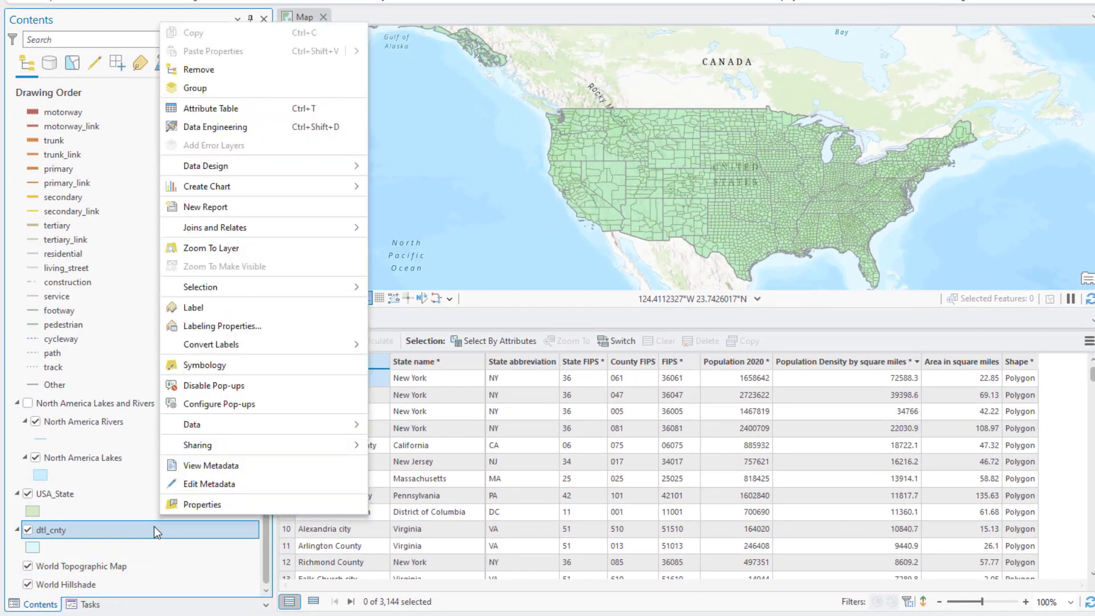
pyautogui.click(211, 466)
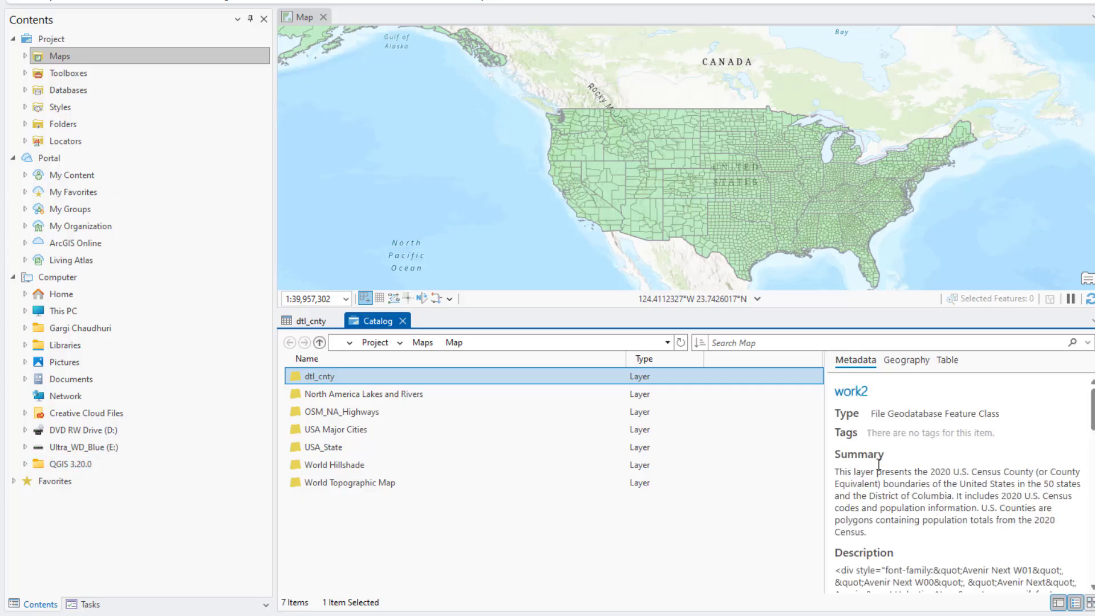
pyautogui.click(403, 321)
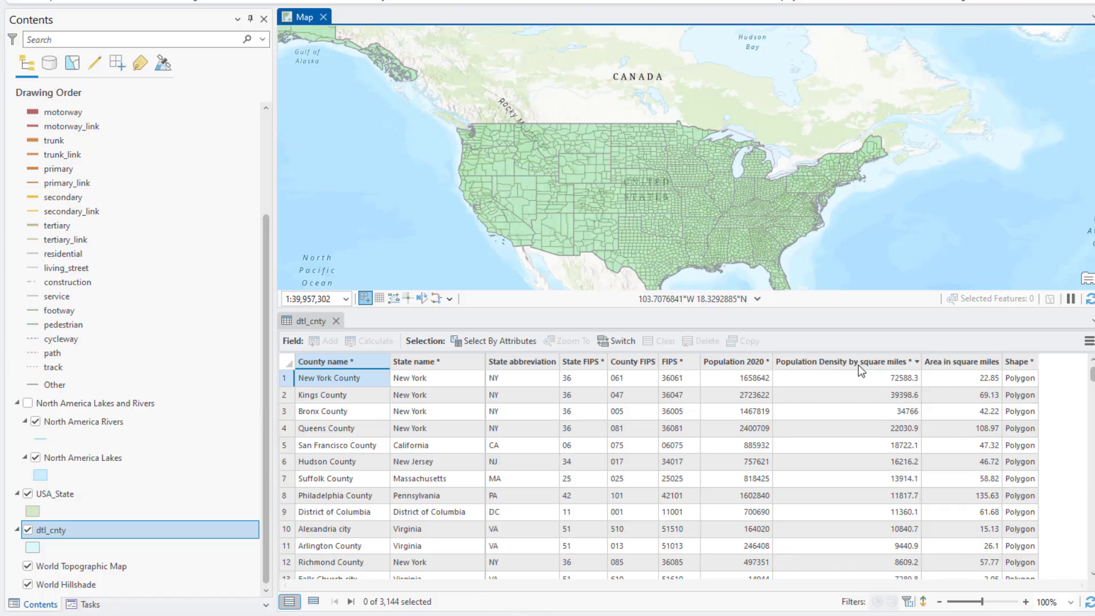
# Sort the county table by Population Density by square miles in descending order.
pyautogui.moveTo(895, 365)
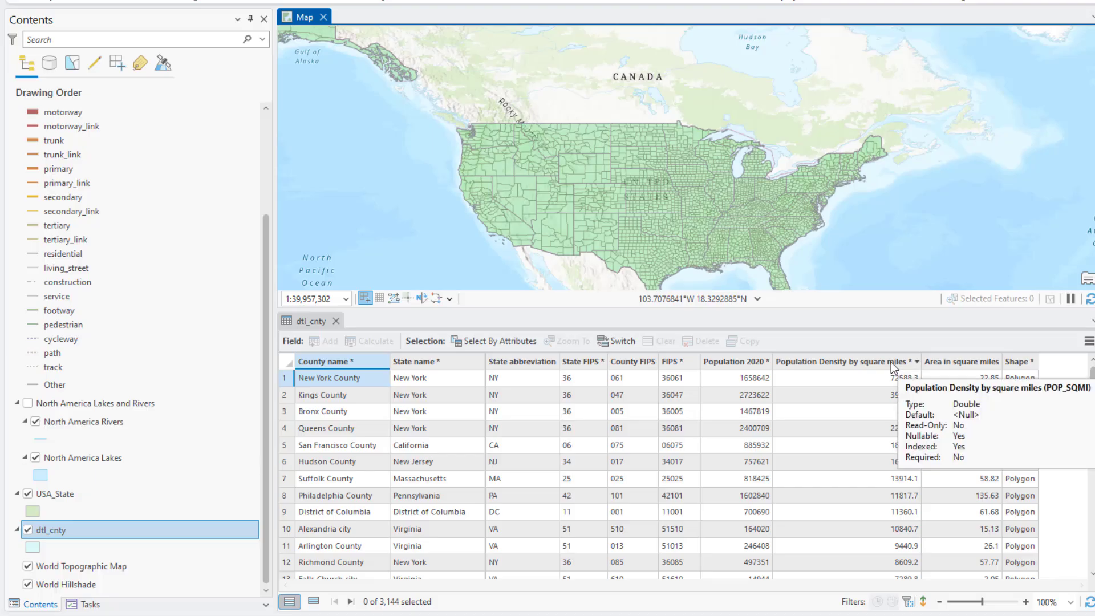
pyautogui.rightClick(890, 362)
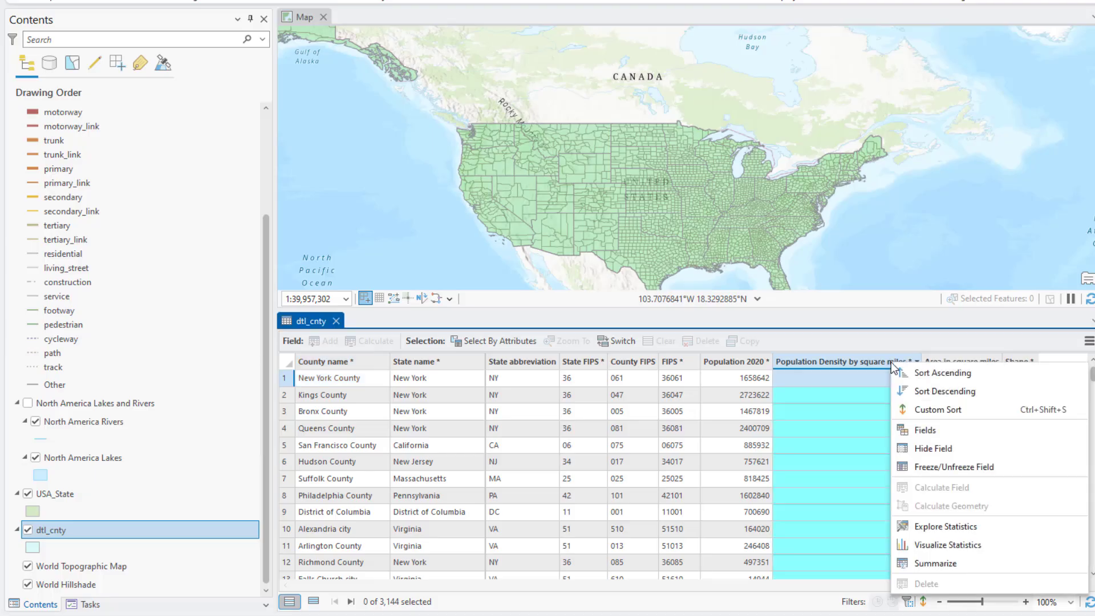
pyautogui.click(936, 392)
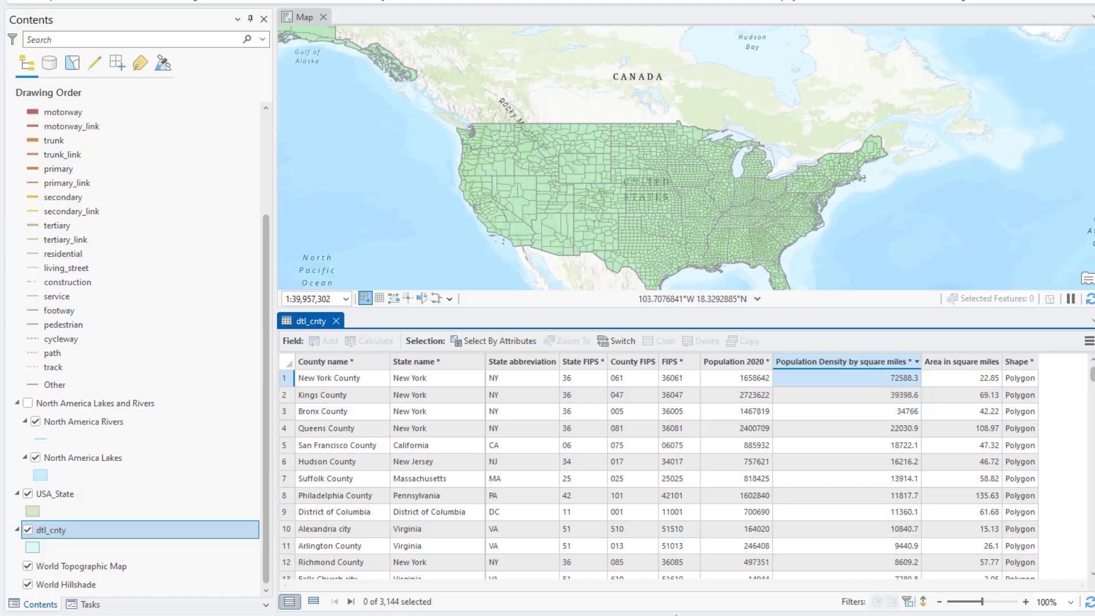
# Sort the county table by Population 2020 in descending order.
pyautogui.click(182, 610)
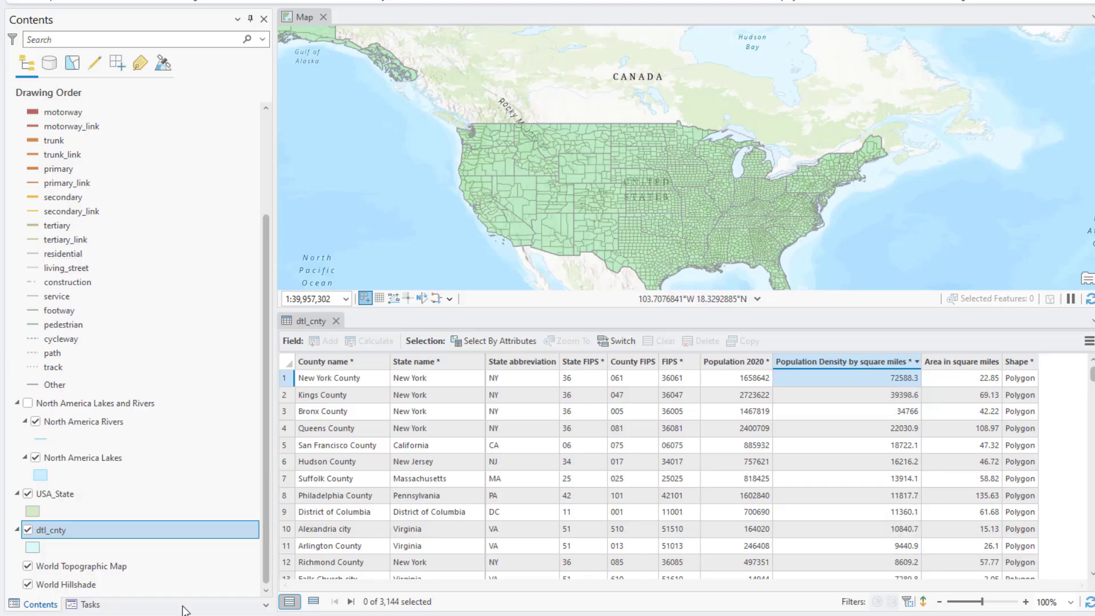
pyautogui.click(737, 361)
pyautogui.rightClick(737, 361)
pyautogui.click(776, 350)
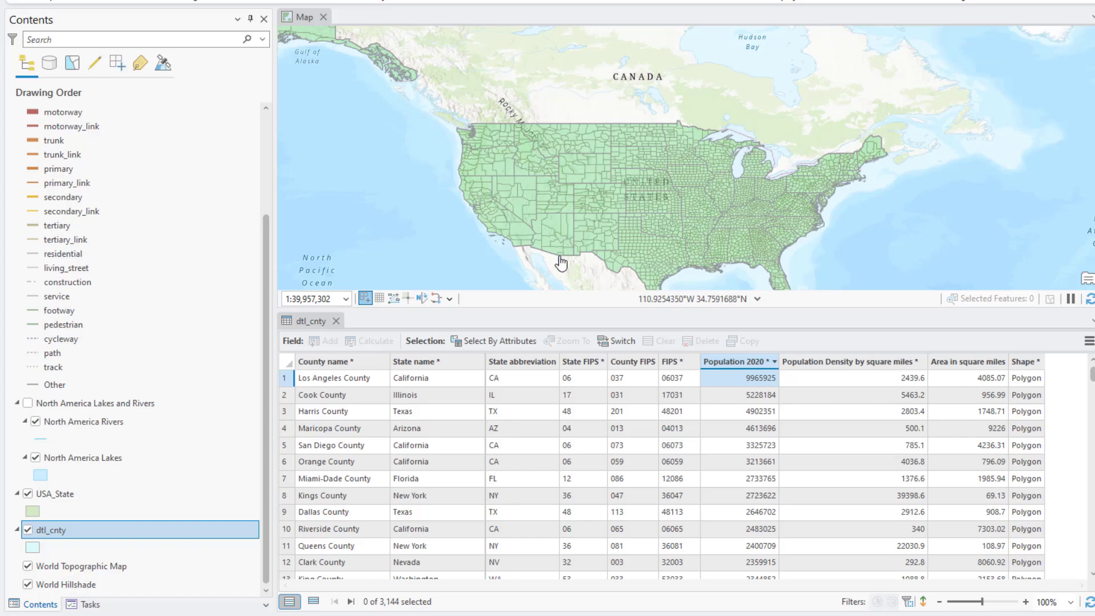
# Select the Los Angeles County record in the county table and zoom the map to it.
pyautogui.click(286, 380)
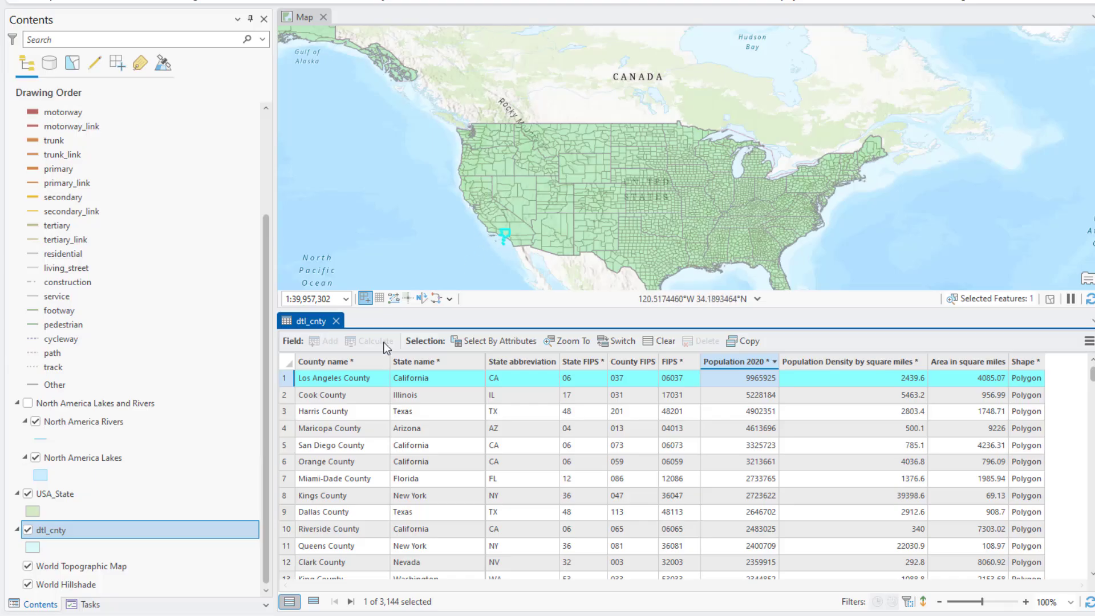
pyautogui.doubleClick(285, 378)
pyautogui.moveTo(723, 94); pyautogui.dragTo(677, 227)
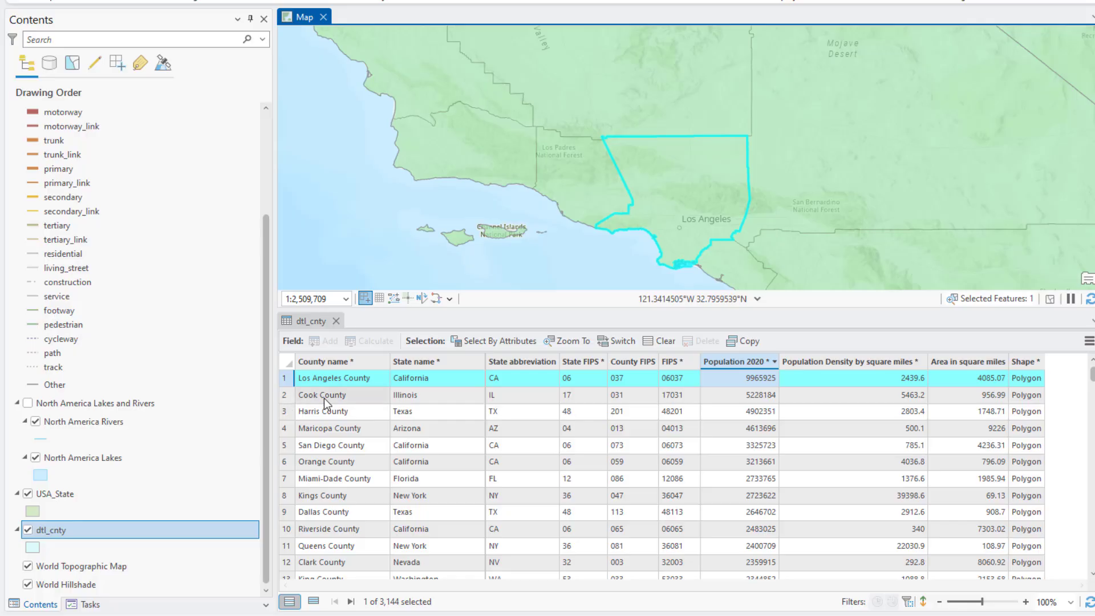
# Select the Cook County and San Diego County records one after the other and zoom the map to each.
pyautogui.doubleClick(285, 398)
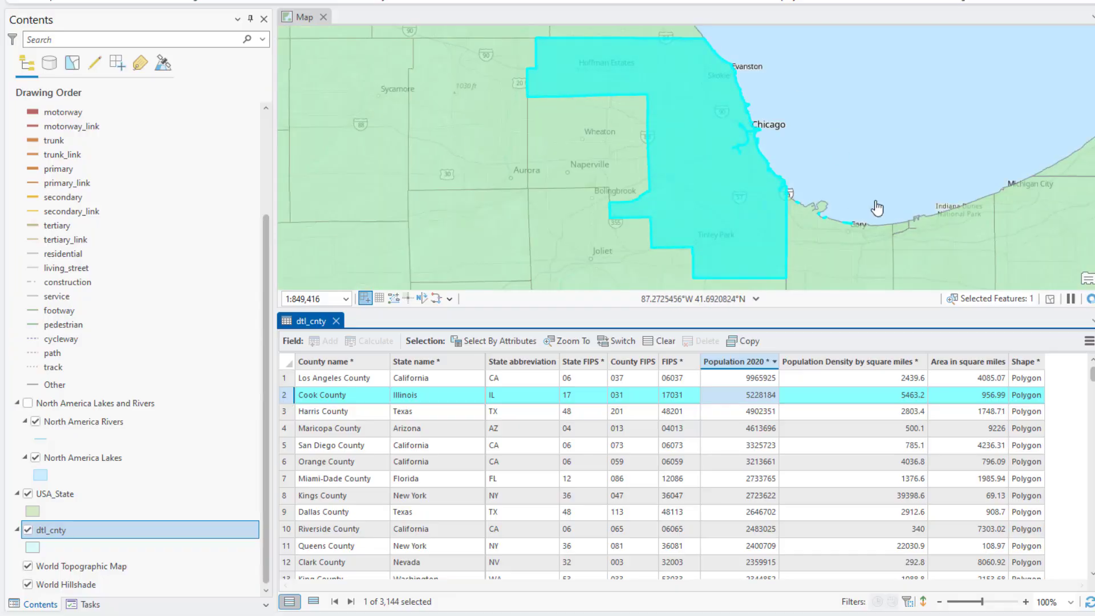
pyautogui.scroll(-4, 875, 208)
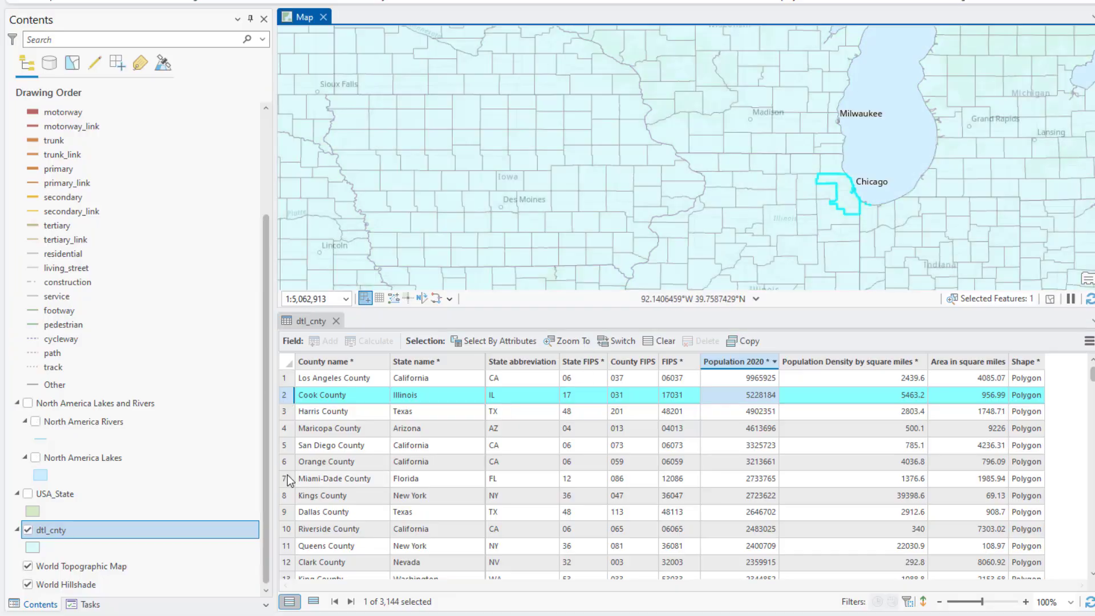
pyautogui.click(283, 450)
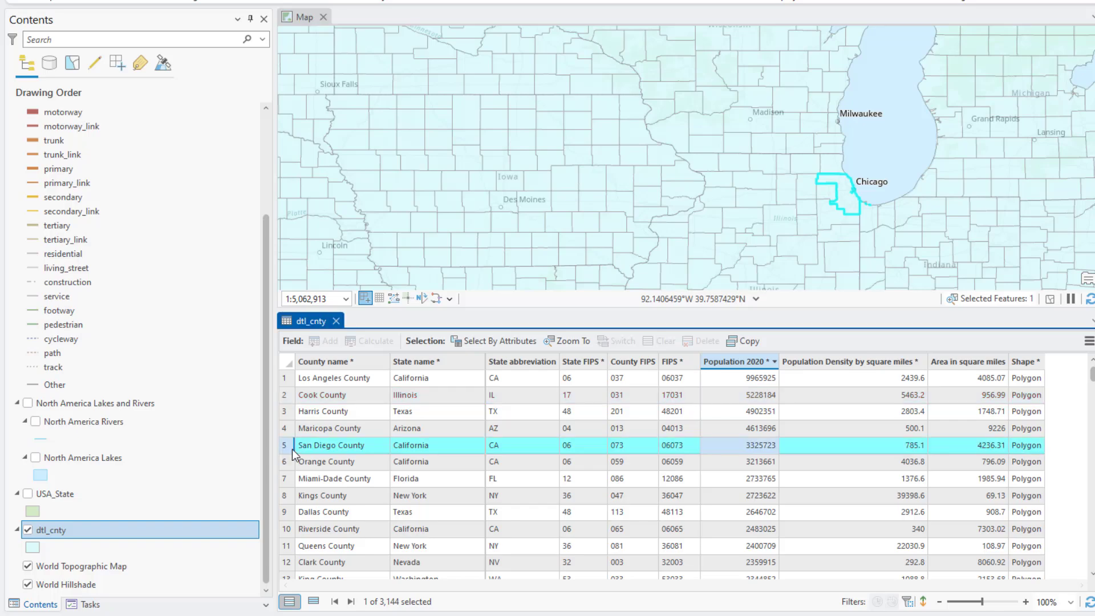
pyautogui.click(569, 342)
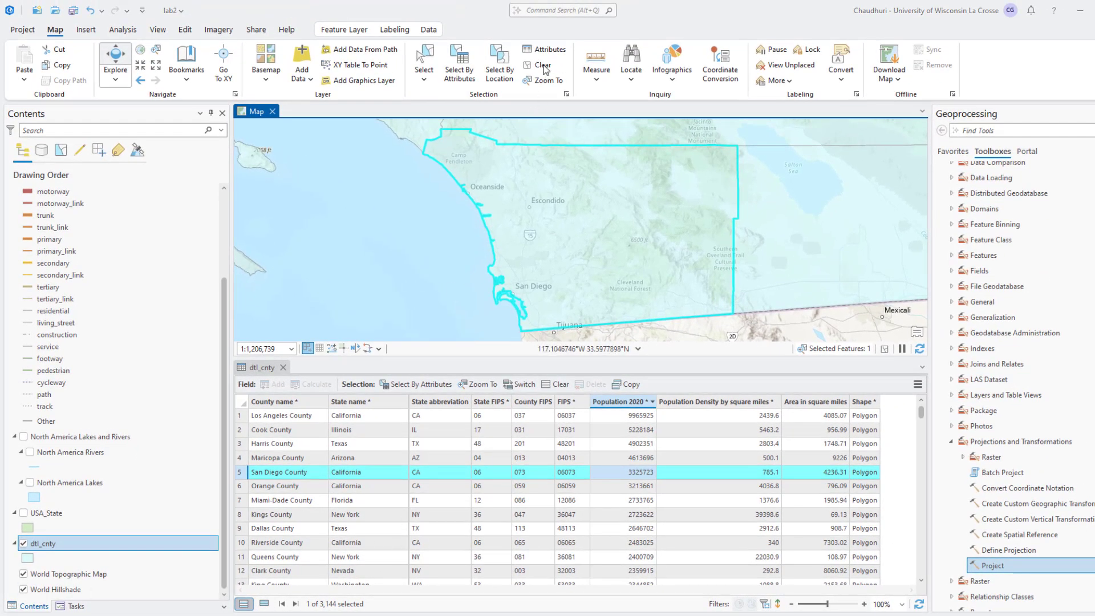
# Clear the county selection and close the dtl_cnty attribute table.
pyautogui.click(544, 66)
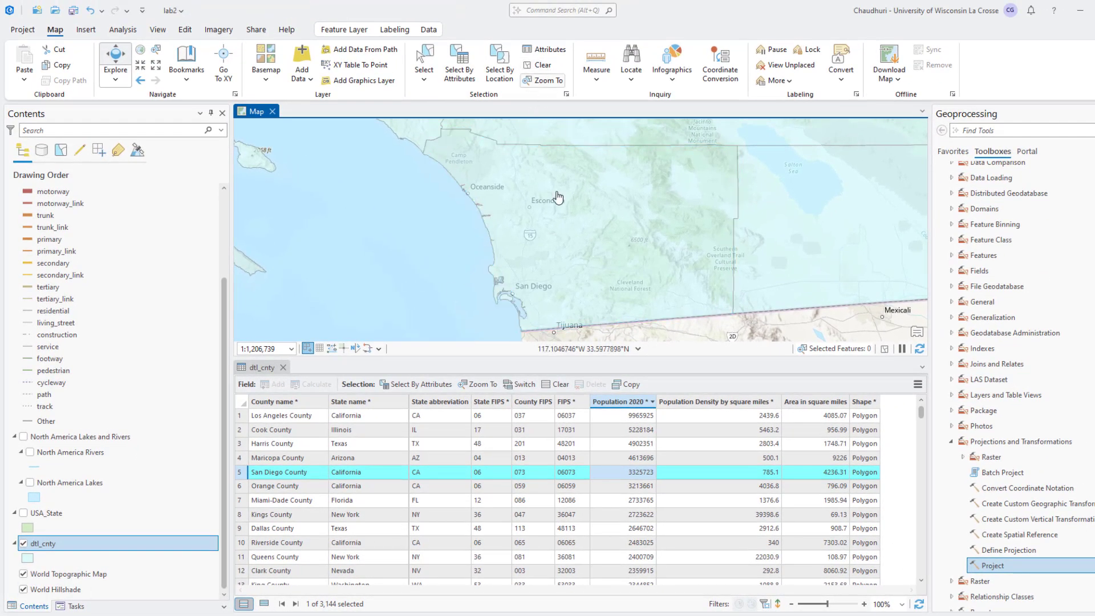
pyautogui.click(282, 367)
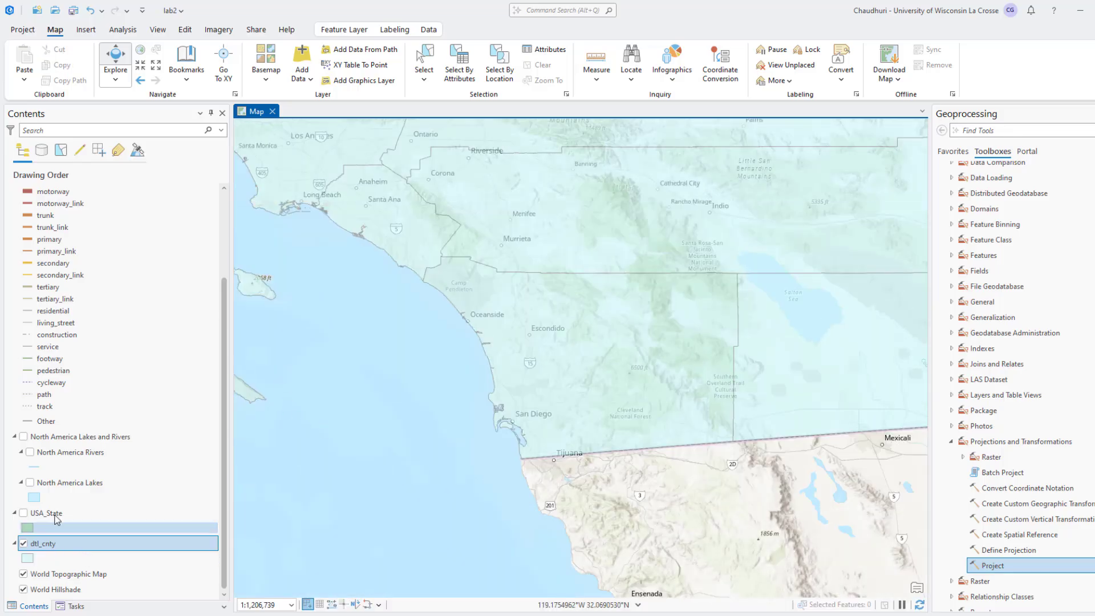
# Show the USA Major Cities layer and zoom the map to its full extent.
pyautogui.moveTo(224, 387); pyautogui.dragTo(234, 298)
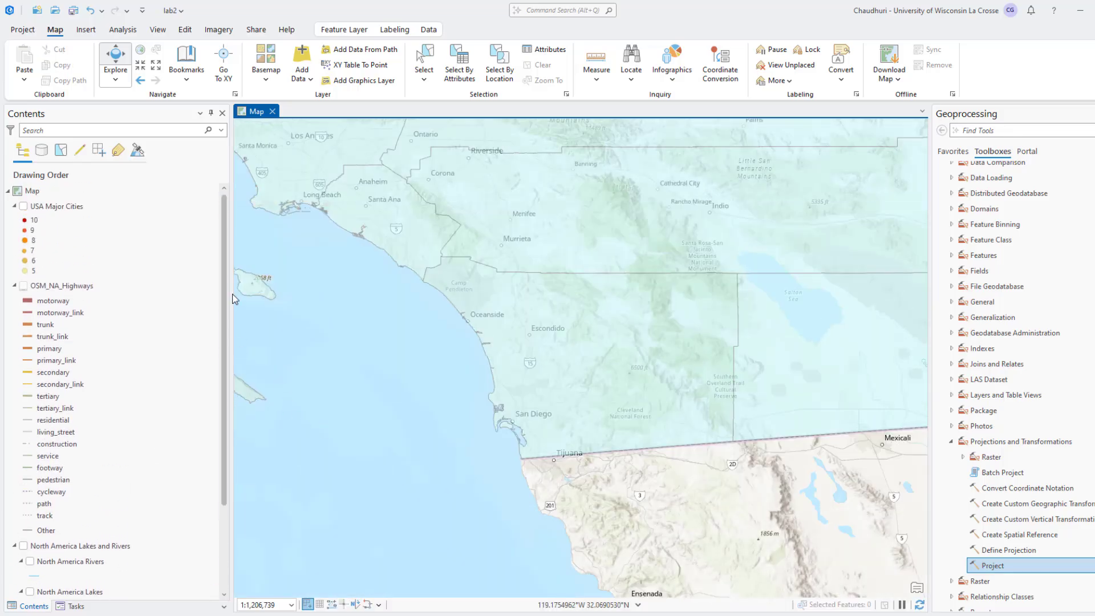
pyautogui.rightClick(80, 211)
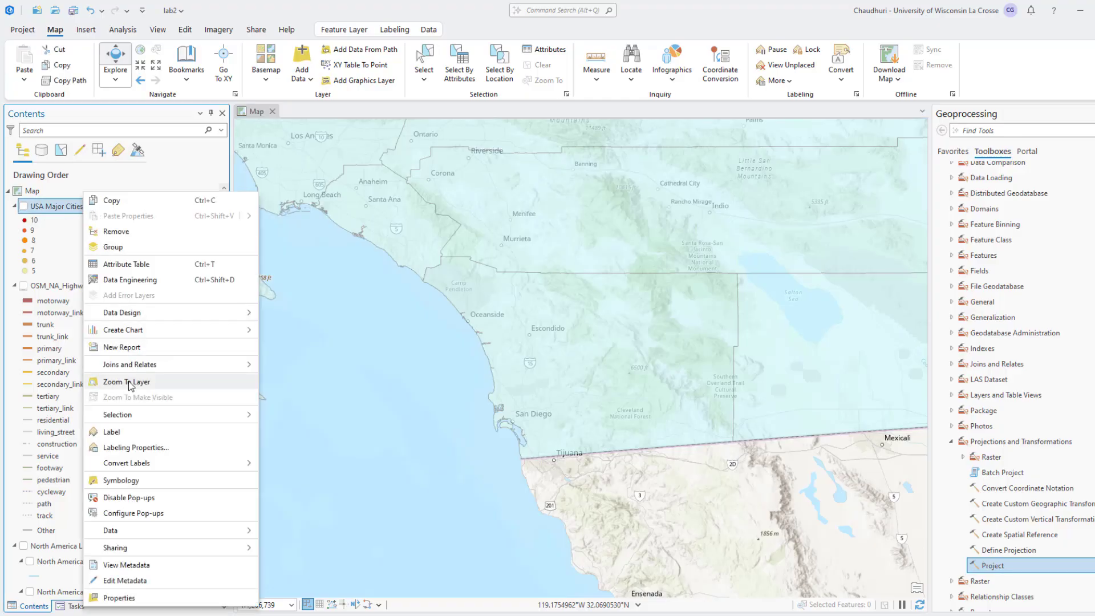
pyautogui.click(129, 381)
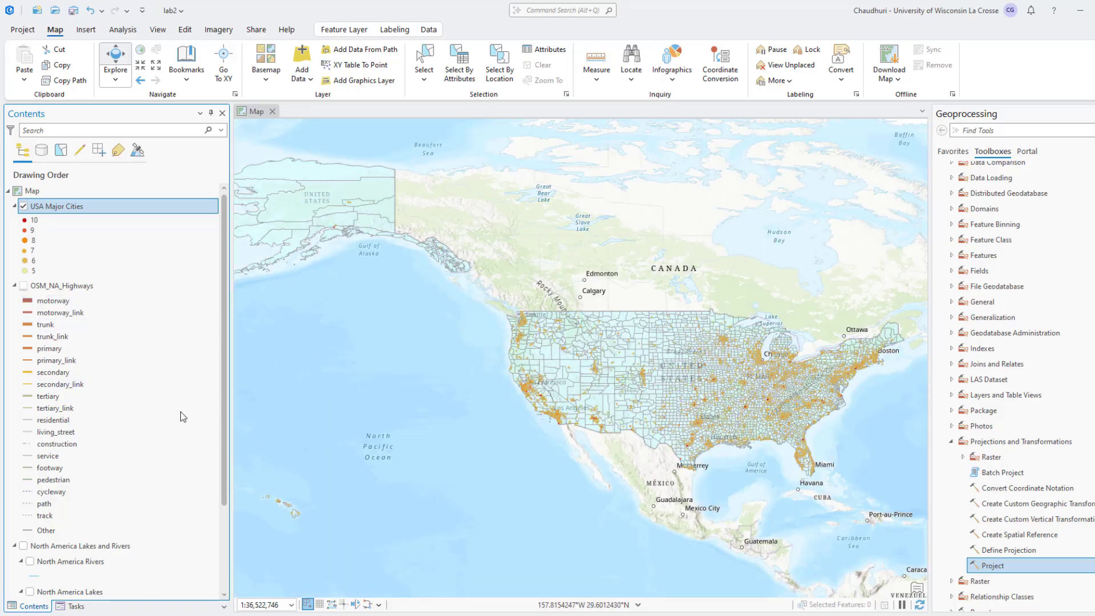
pyautogui.moveTo(658, 366); pyautogui.dragTo(533, 376)
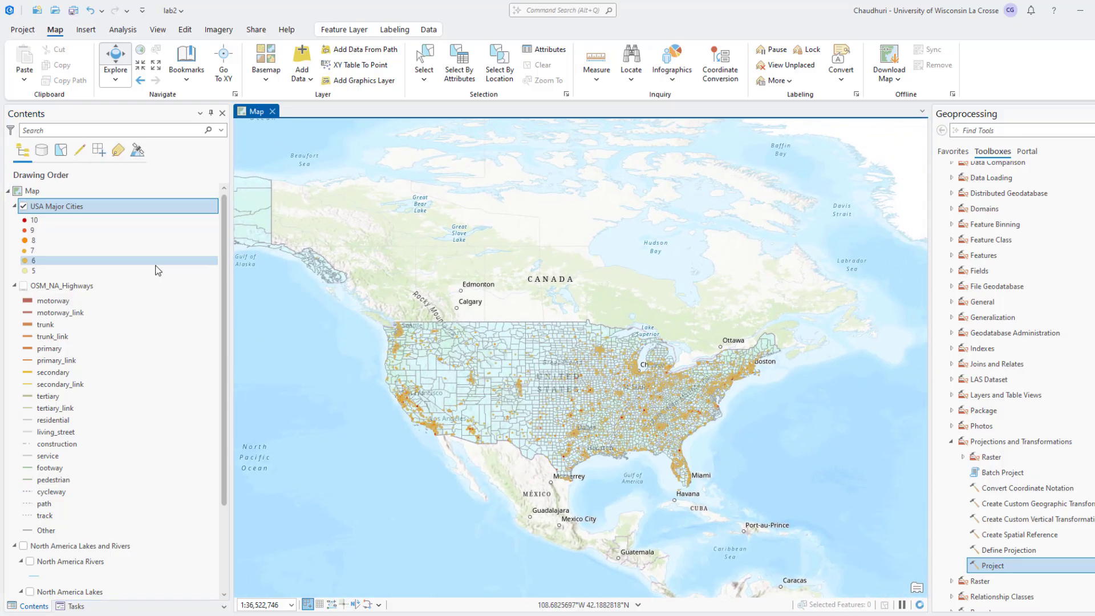
# Open the attribute table of the USA Major Cities layer.
pyautogui.click(82, 210)
pyautogui.rightClick(83, 213)
pyautogui.click(115, 265)
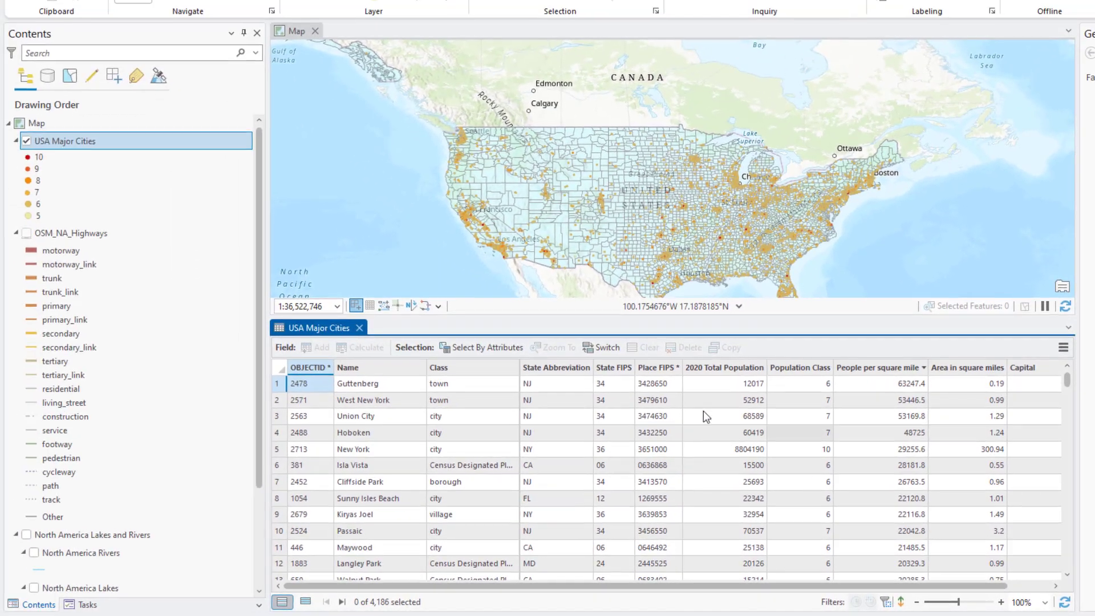
# Read the population class ranges in the USA Major Cities layer's metadata description and close its properties.
pyautogui.rightClick(67, 142)
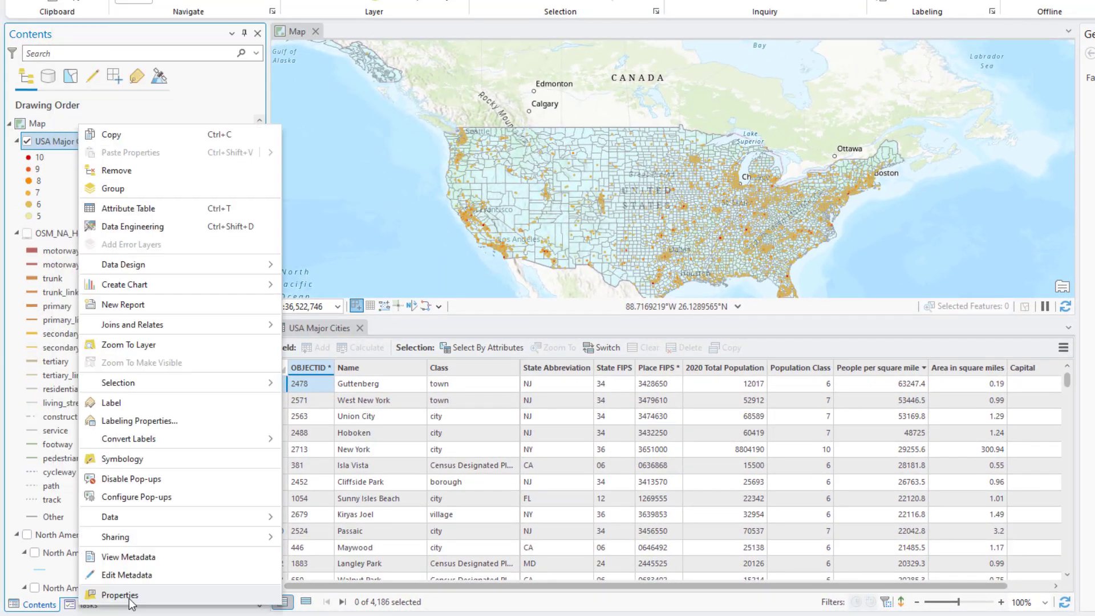
pyautogui.click(108, 593)
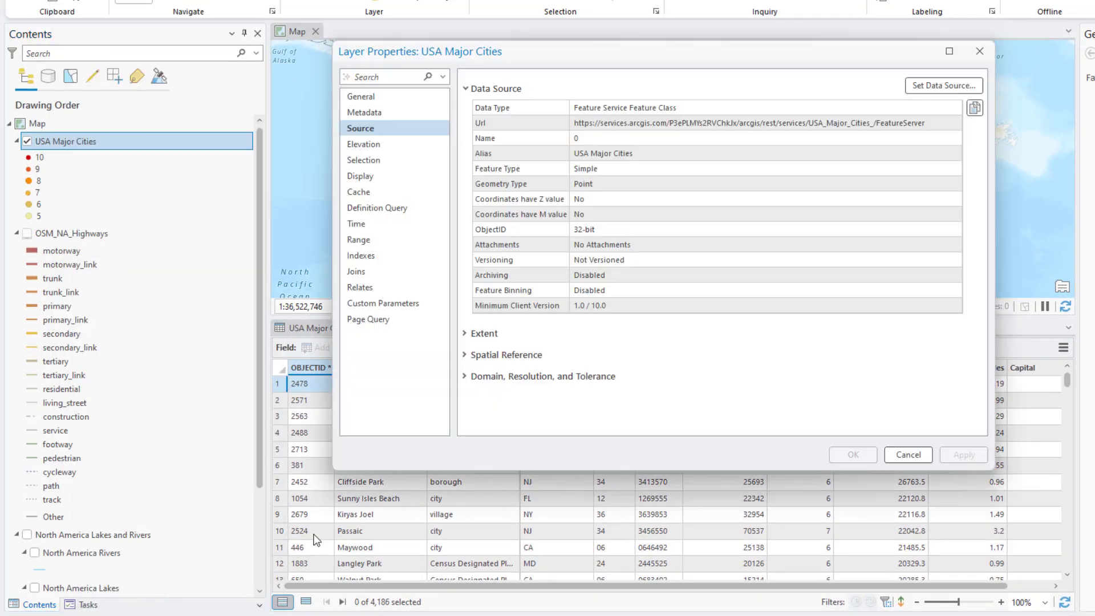
pyautogui.click(365, 113)
pyautogui.scroll(-2, 640, 360)
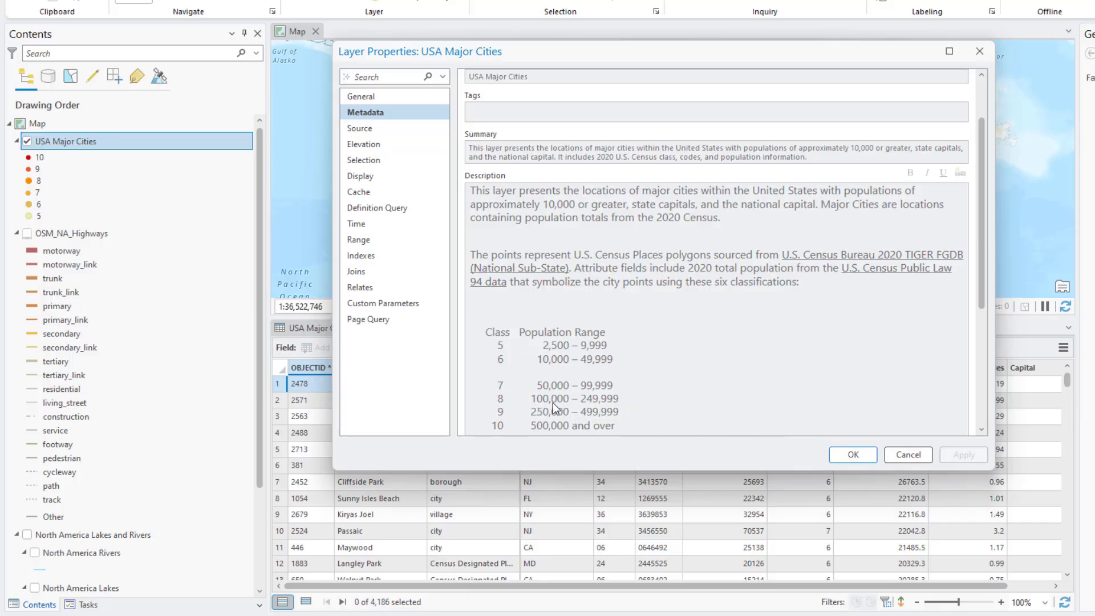
pyautogui.click(839, 453)
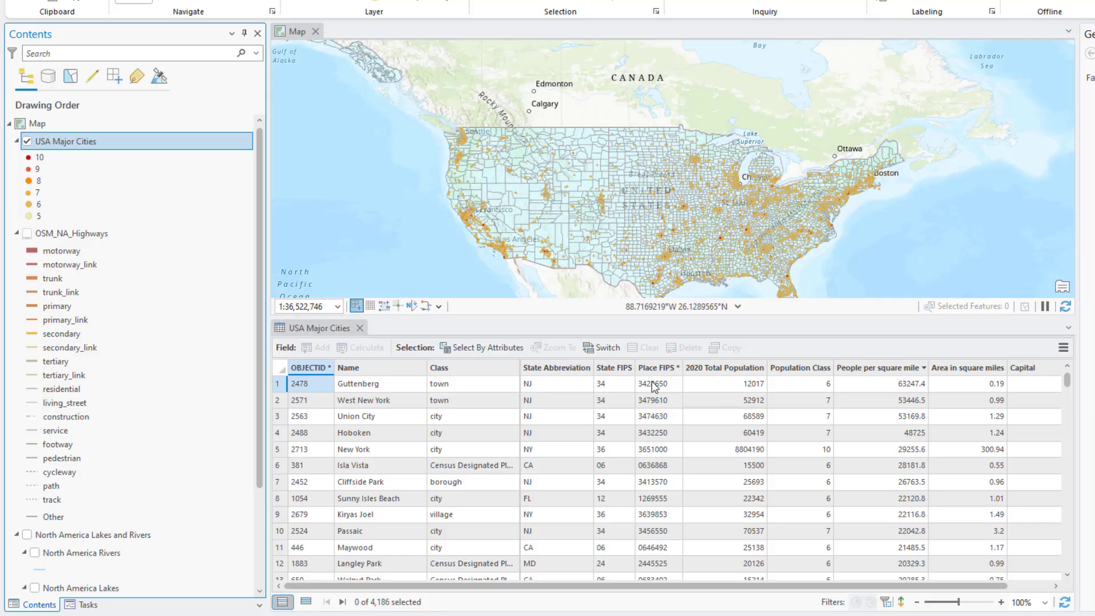
# Sort the USA Major Cities table by Population Class in ascending order and browse through the sorted records.
pyautogui.doubleClick(815, 368)
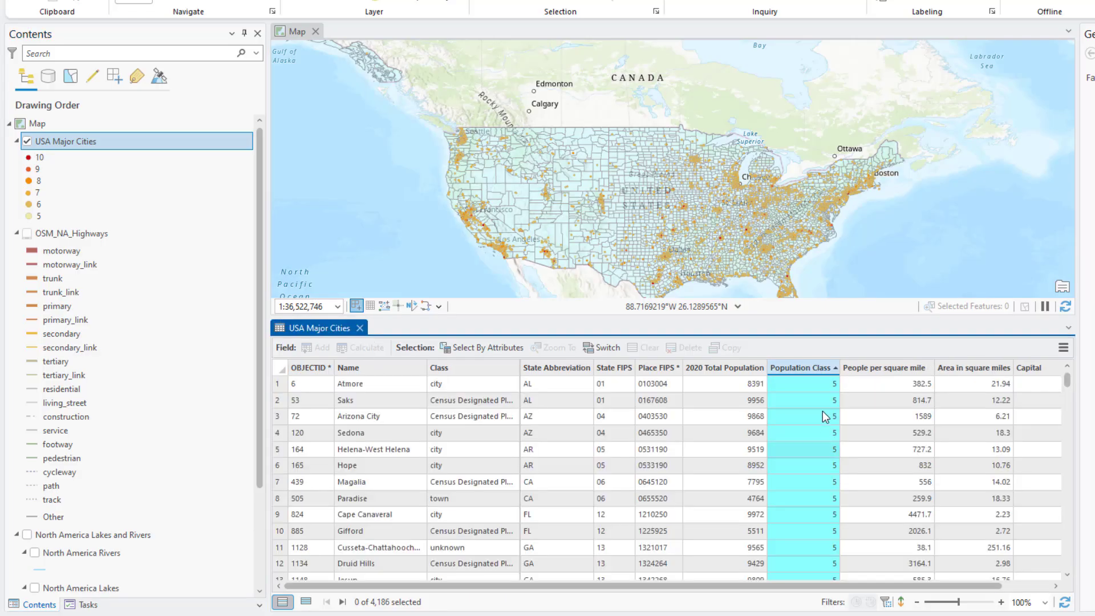
pyautogui.click(814, 381)
pyautogui.scroll(-20, 792, 486)
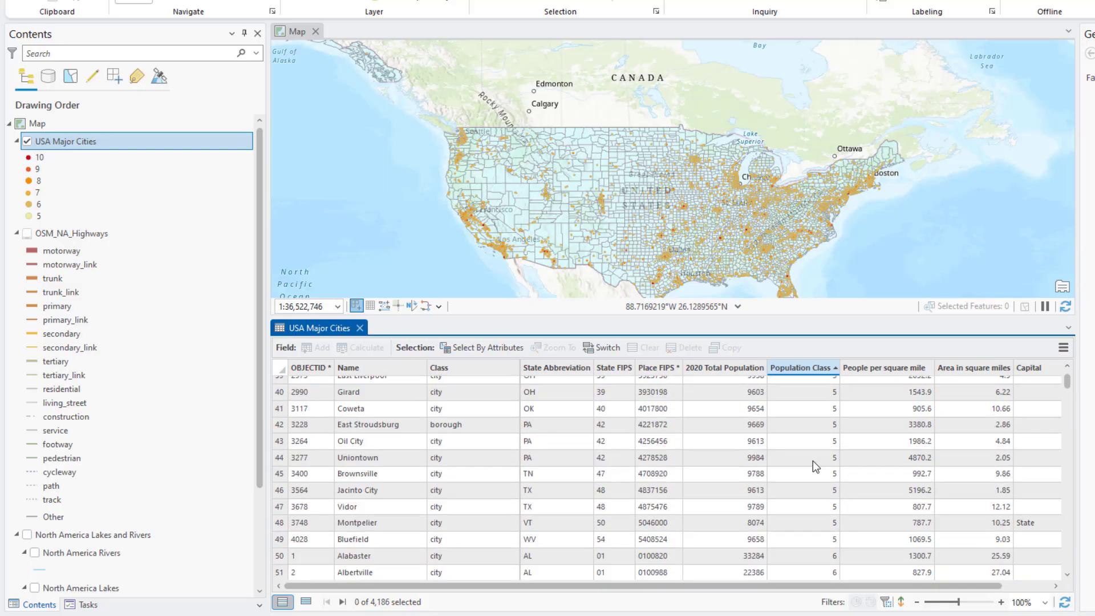
pyautogui.scroll(-2, 832, 510)
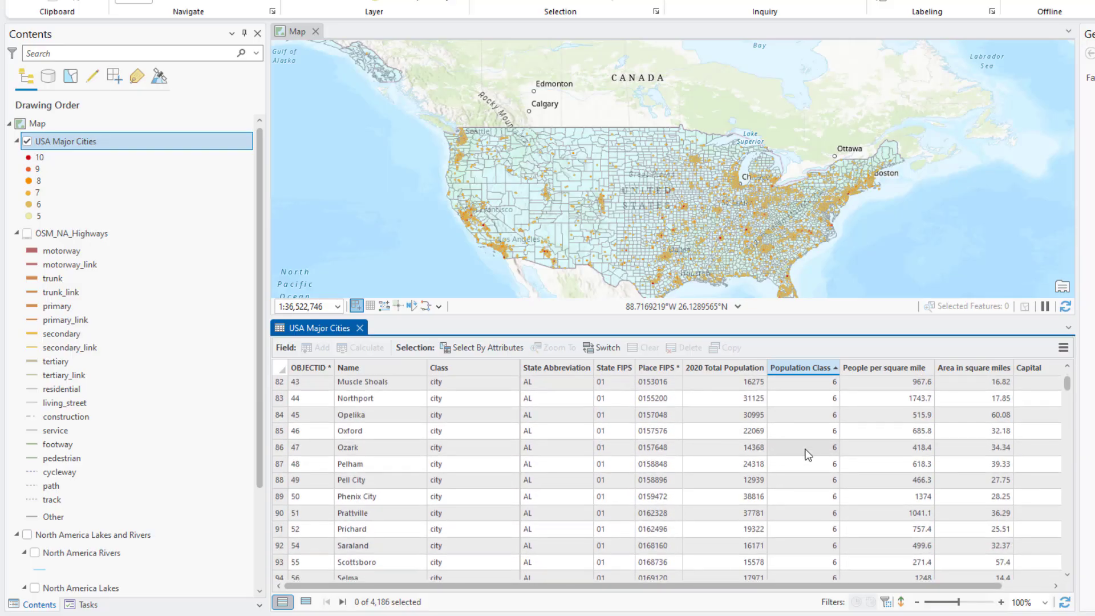
# Select the USA Major Cities records whose Population Class is equal to 8, checking the expression in its SQL form.
pyautogui.click(468, 349)
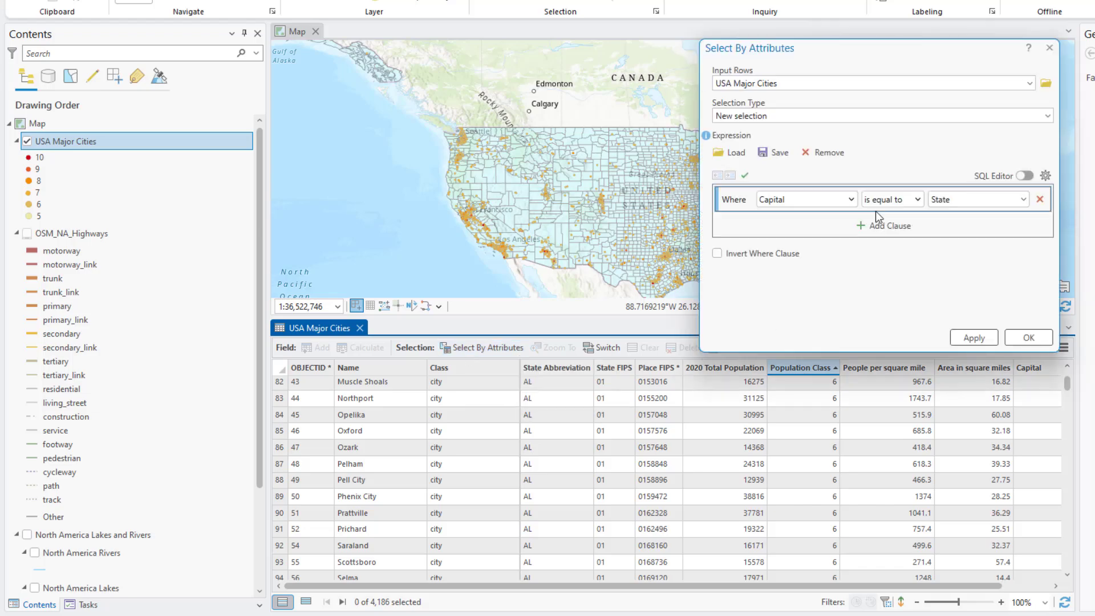
pyautogui.click(852, 199)
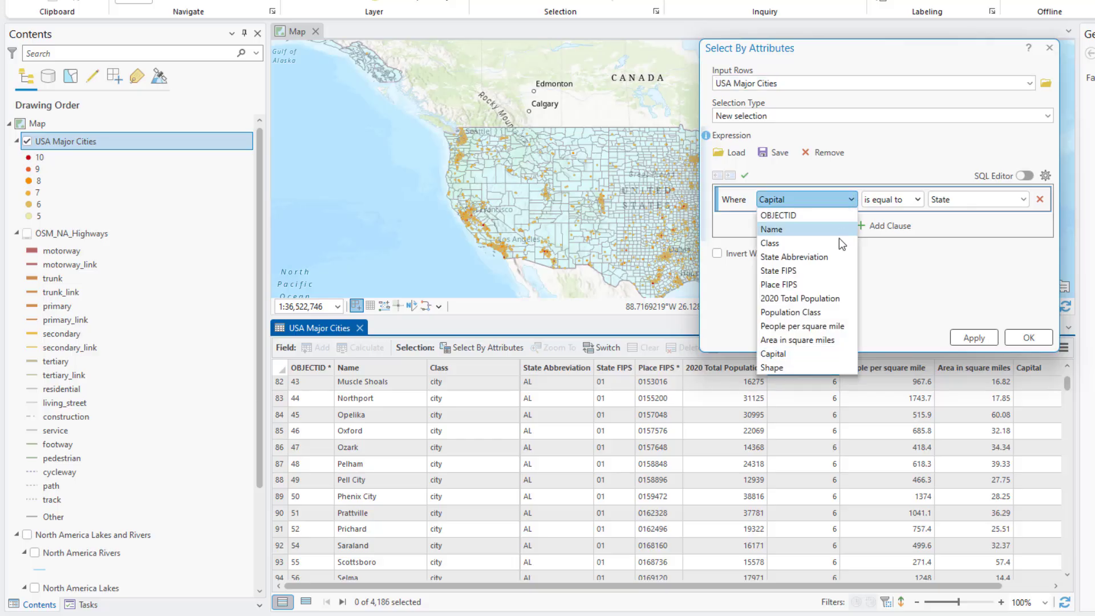
pyautogui.click(822, 312)
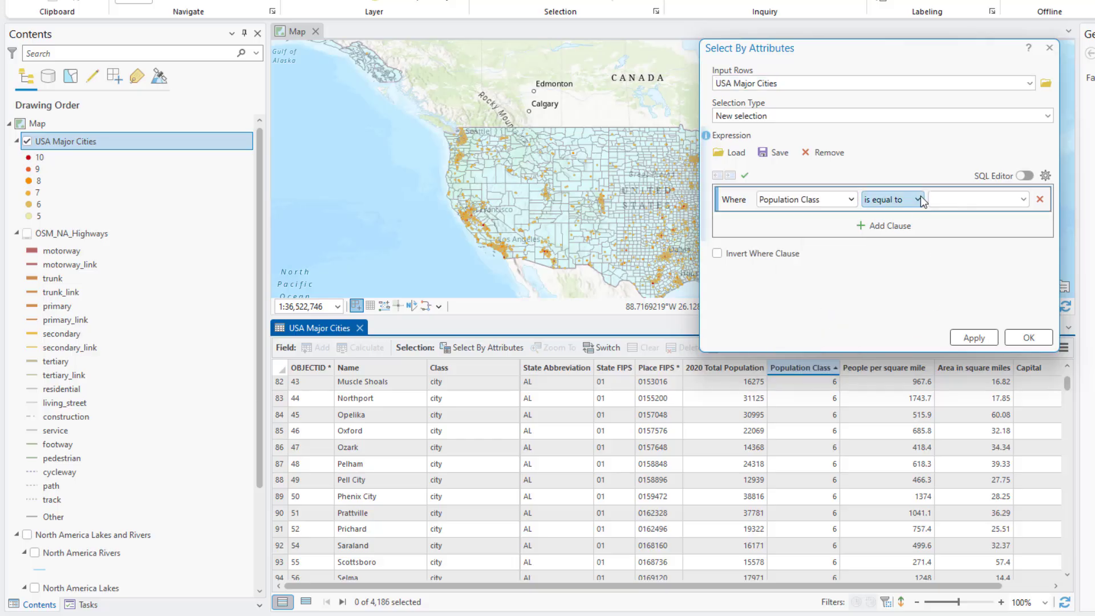
pyautogui.click(1021, 199)
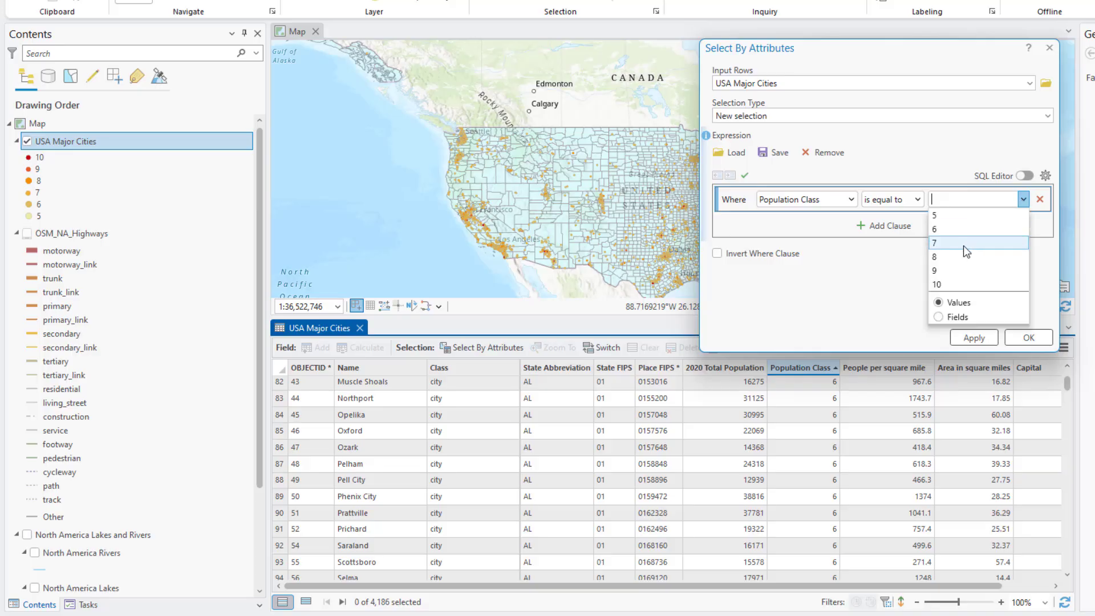
pyautogui.click(949, 257)
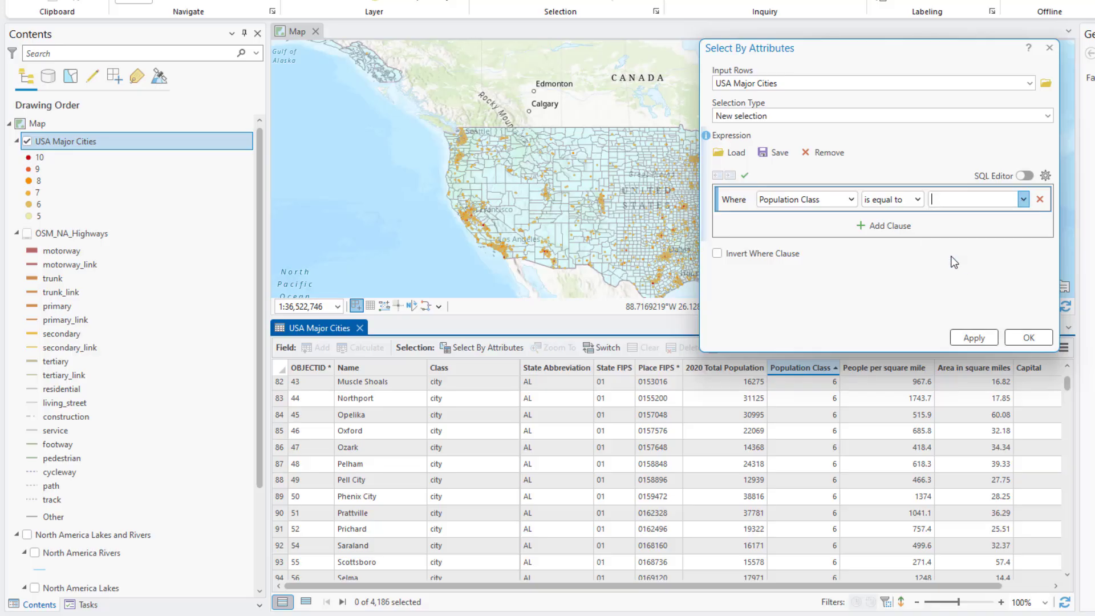
pyautogui.click(1030, 176)
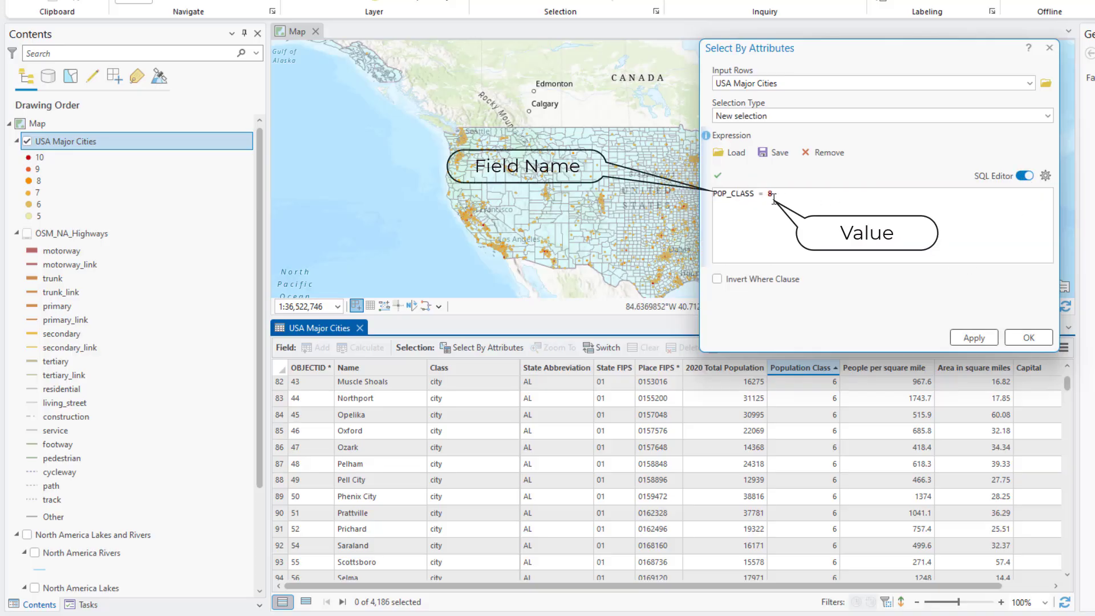
pyautogui.click(1024, 177)
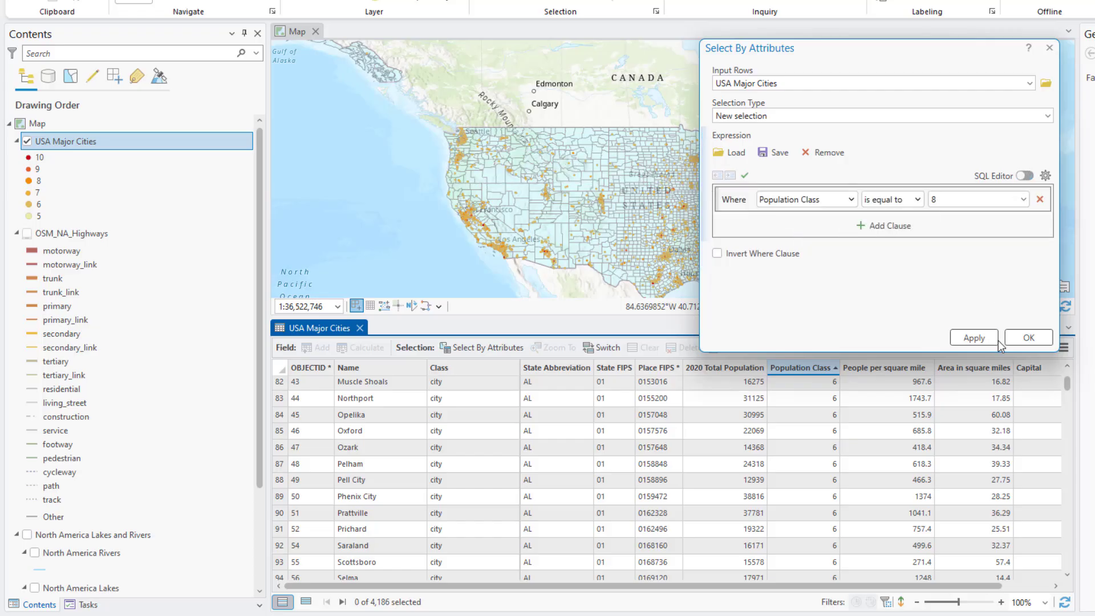
pyautogui.click(1028, 337)
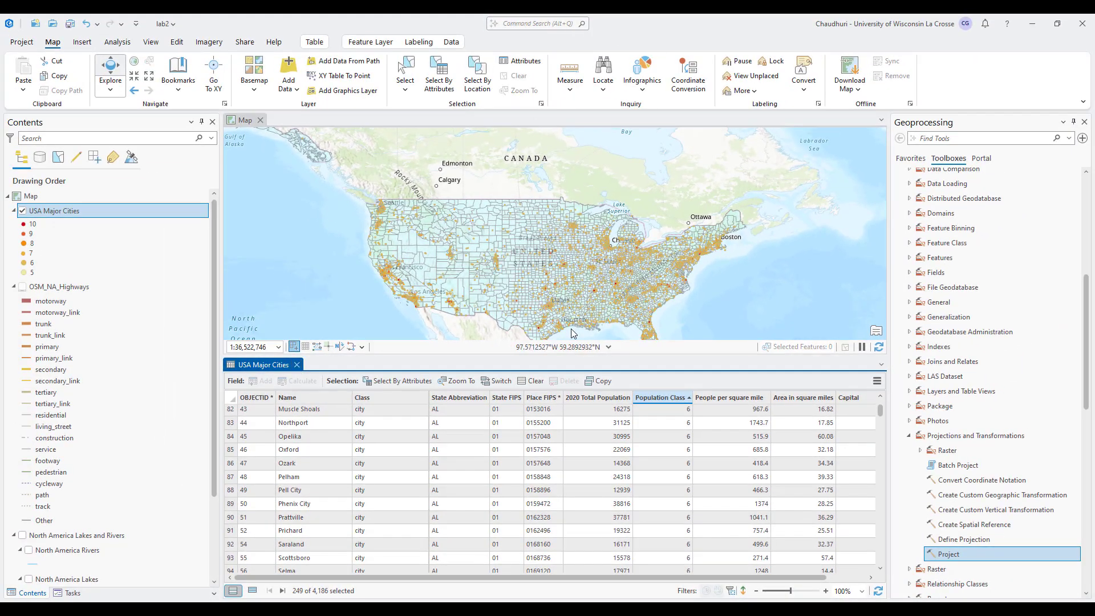
# Clear the city selection and set up an attribute query where 2020 Total Population is greater than or equal to 1000000.
pyautogui.click(515, 75)
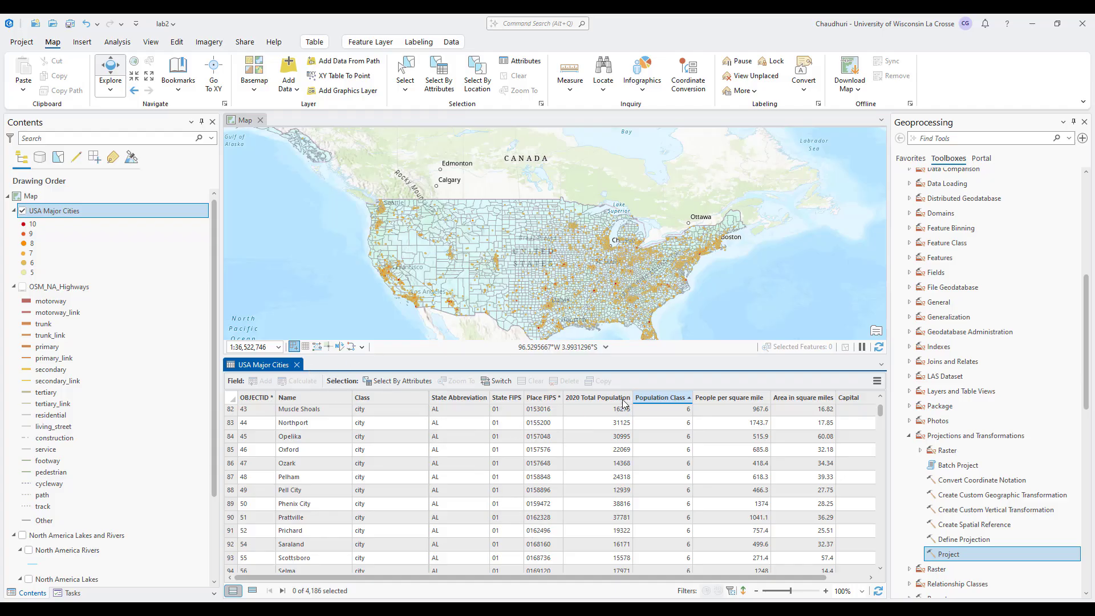
pyautogui.click(416, 382)
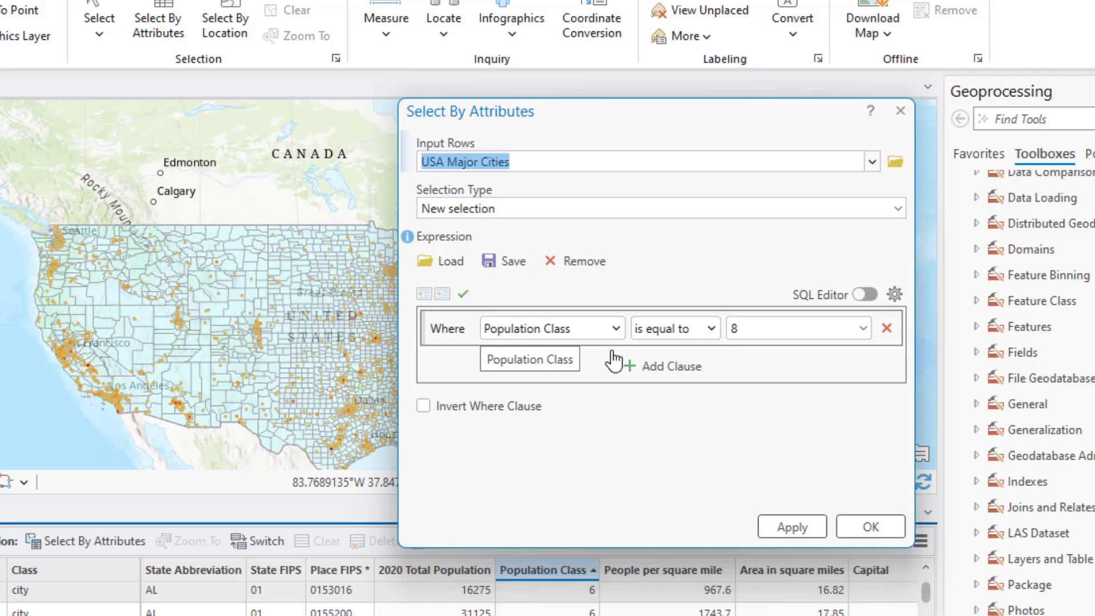
pyautogui.click(616, 329)
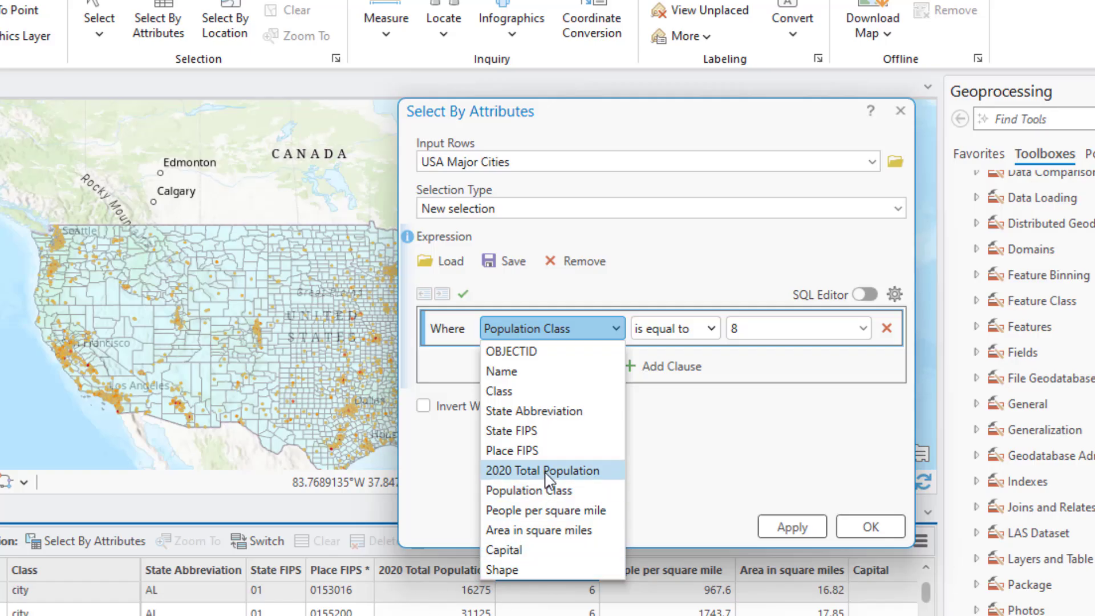
pyautogui.click(587, 471)
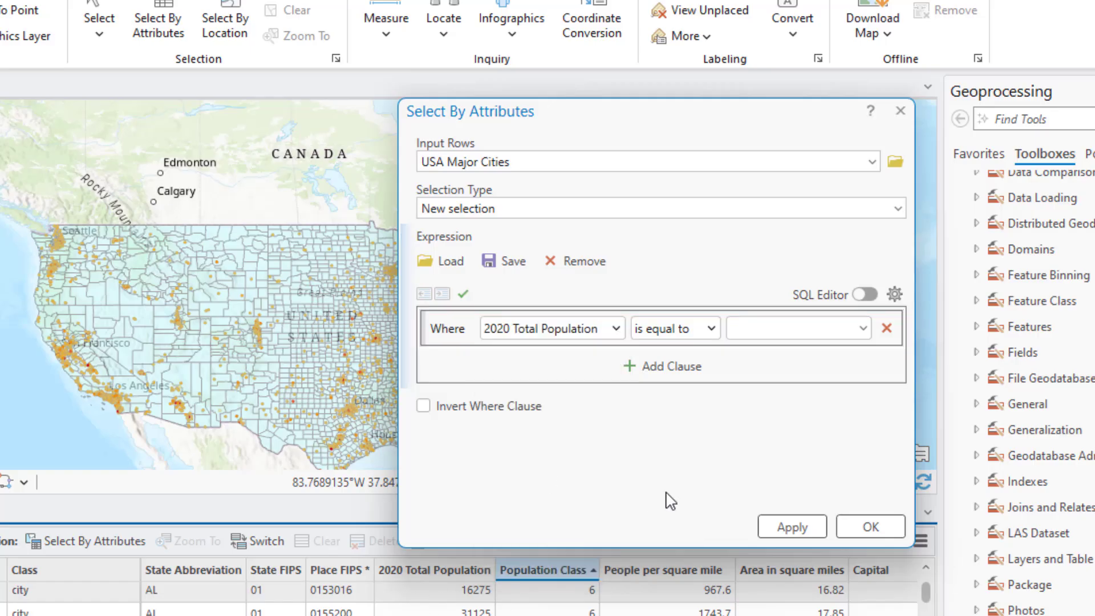
pyautogui.click(711, 329)
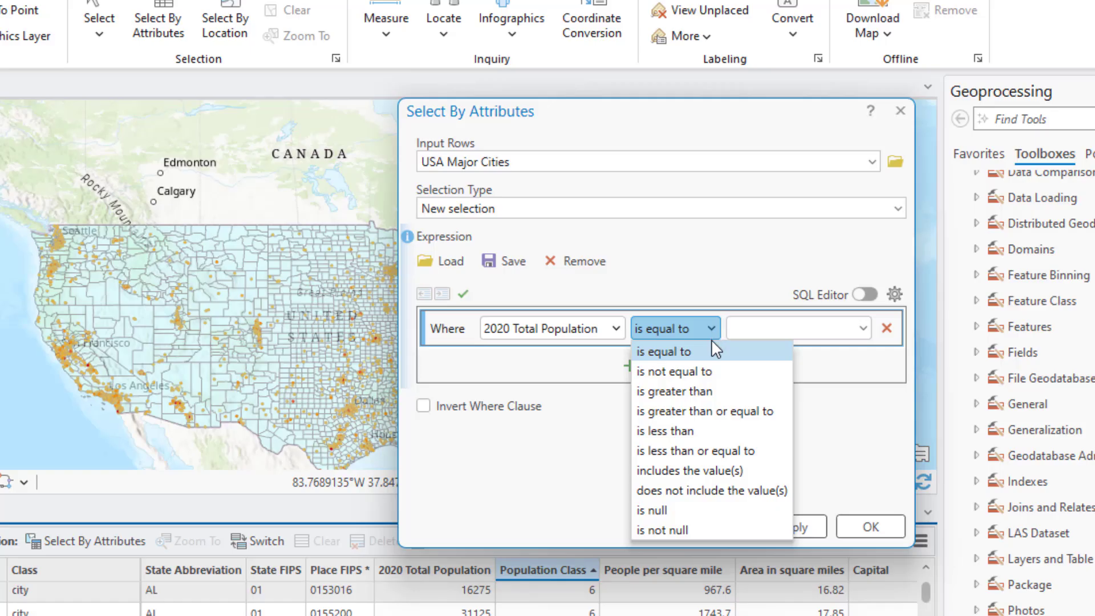
pyautogui.click(655, 411)
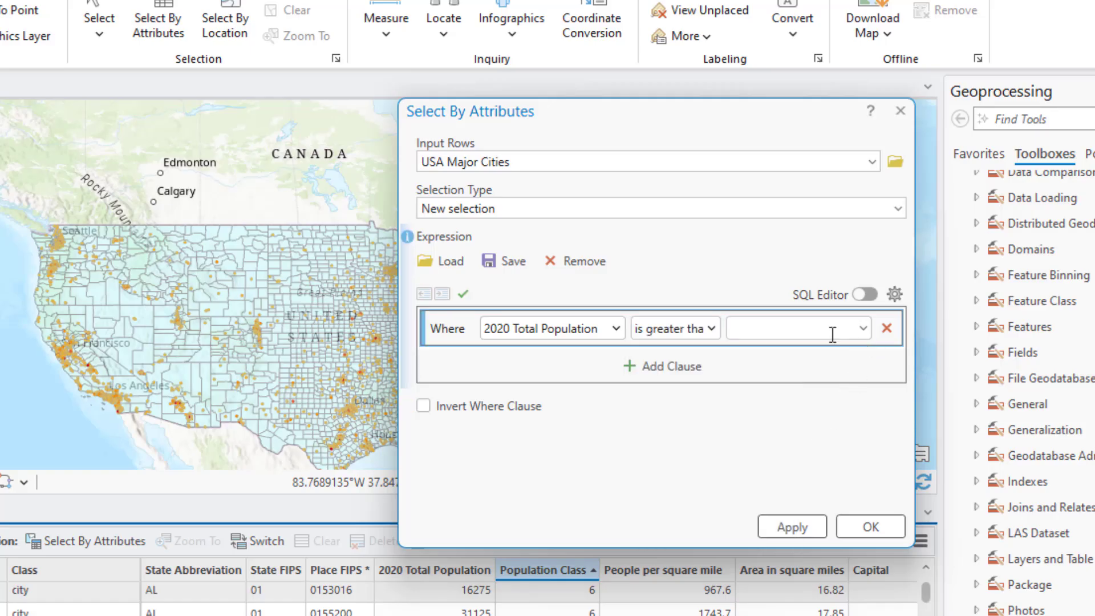
pyautogui.click(862, 328)
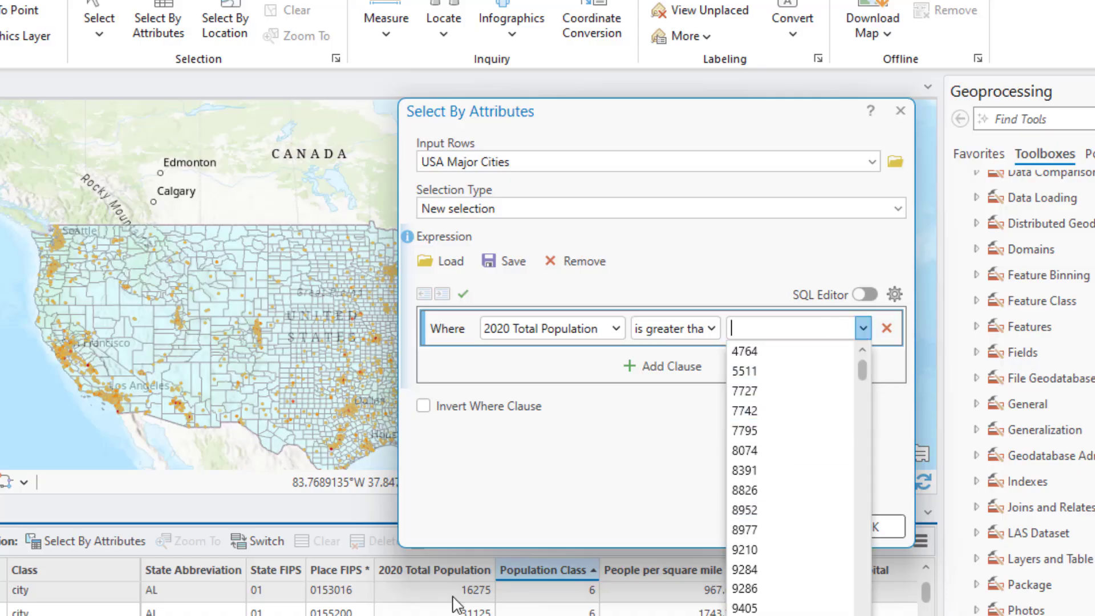
pyautogui.click(788, 328)
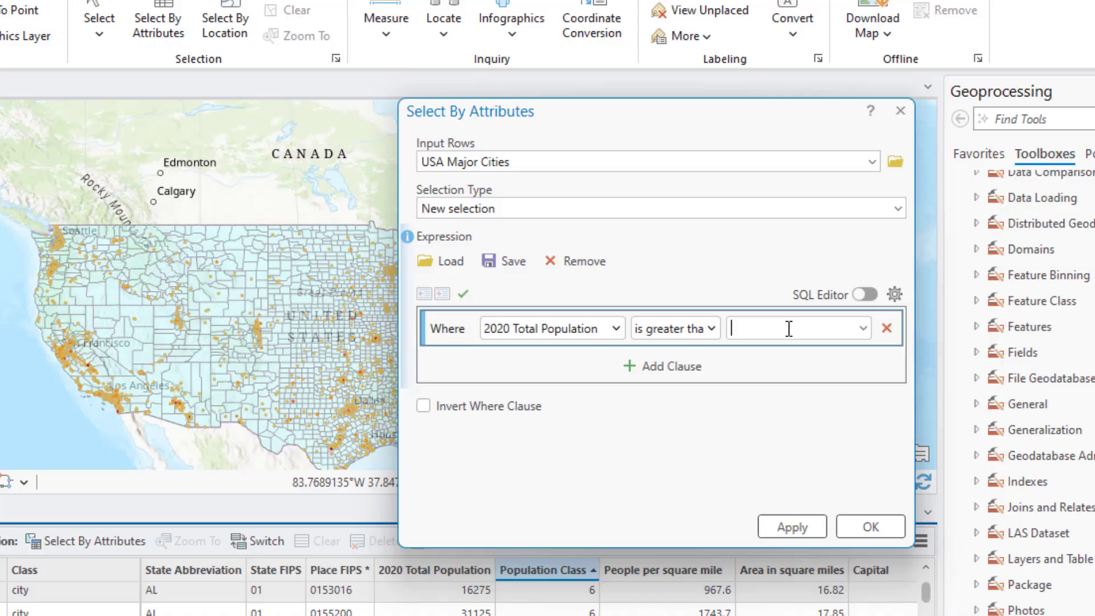
pyautogui.write('1000000')
pyautogui.click(791, 422)
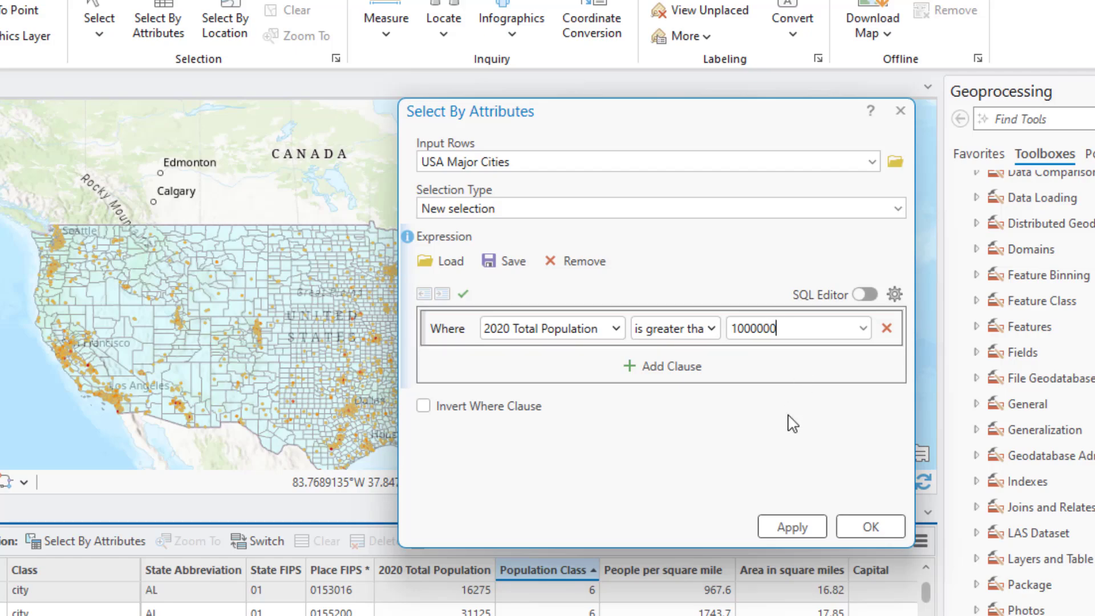
# Run the 2020 Total Population query and show only the selected city records in the table.
pyautogui.click(792, 527)
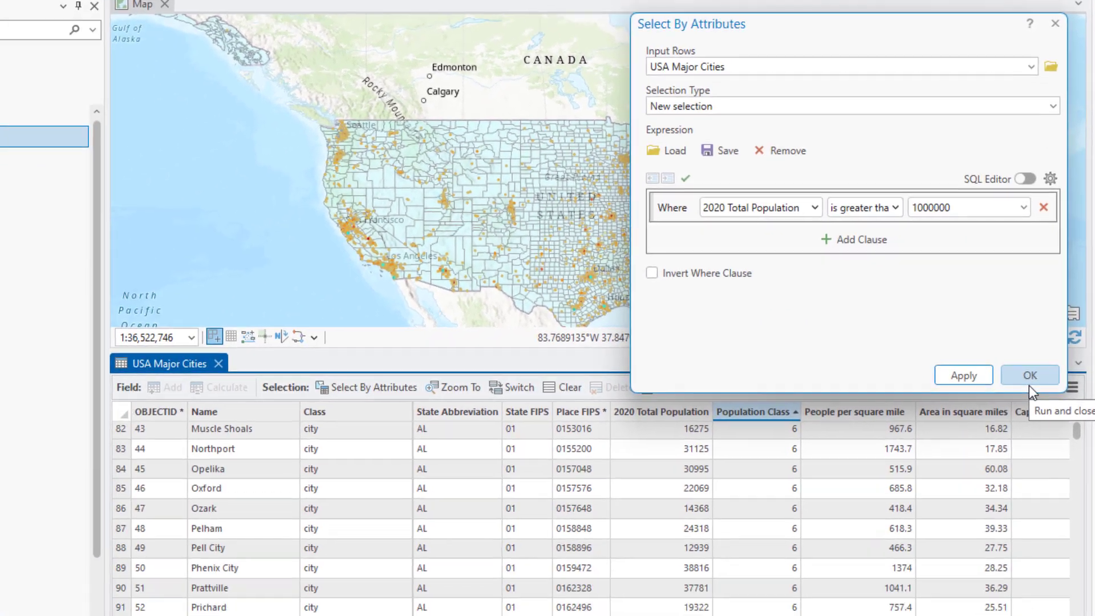
pyautogui.click(870, 529)
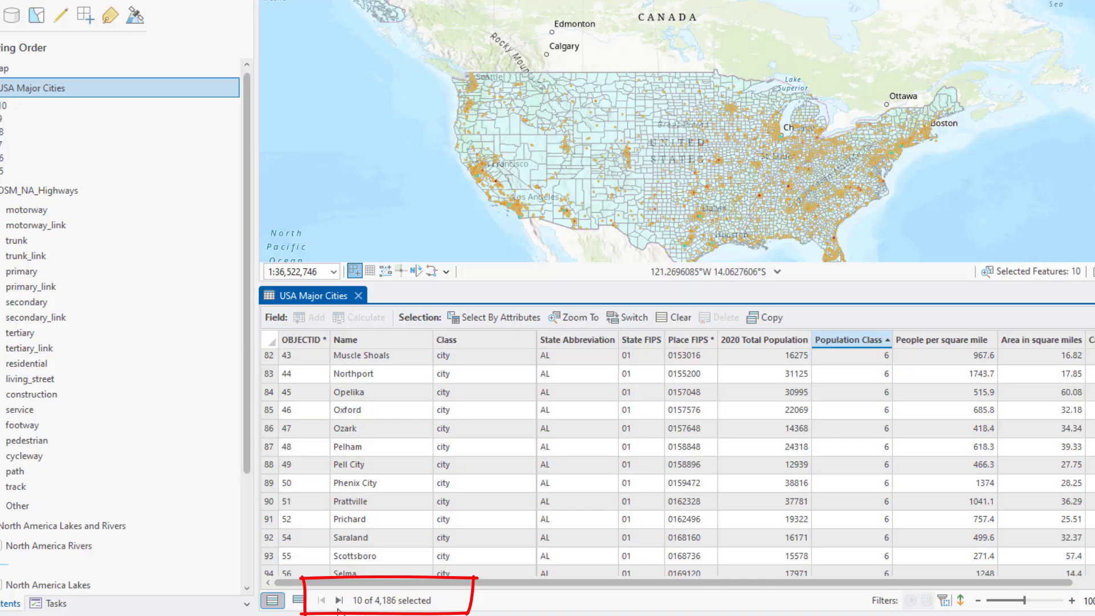
pyautogui.click(298, 600)
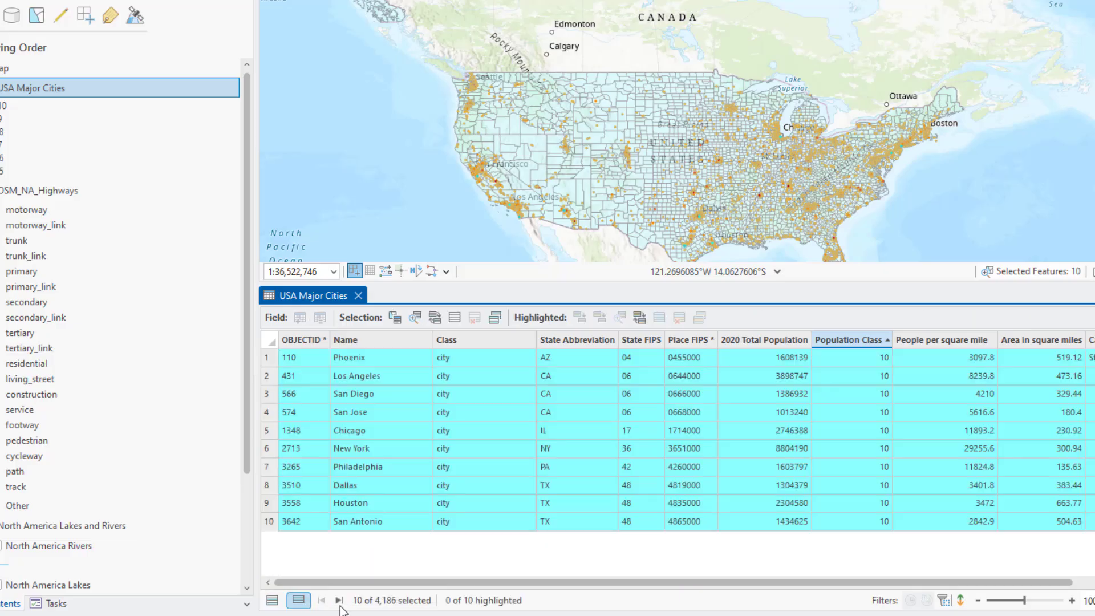